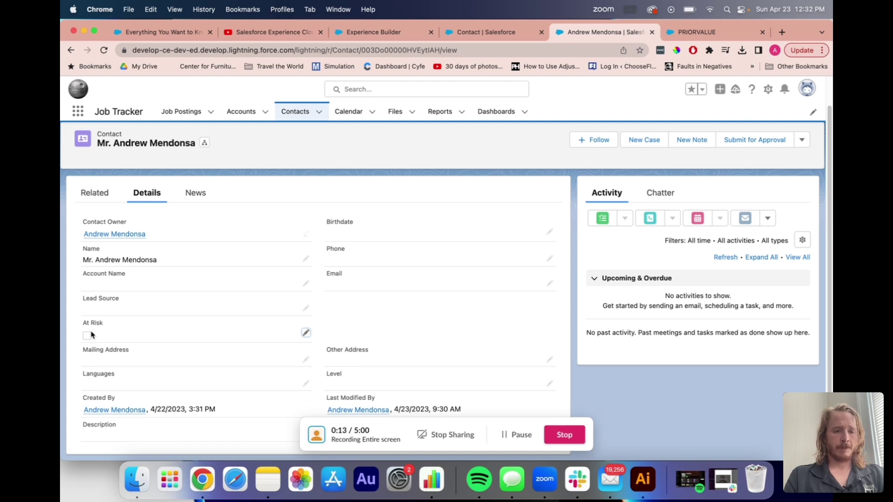
Step: Enable the At Risk checkbox on the contact record and save the change
left_click(306, 333)
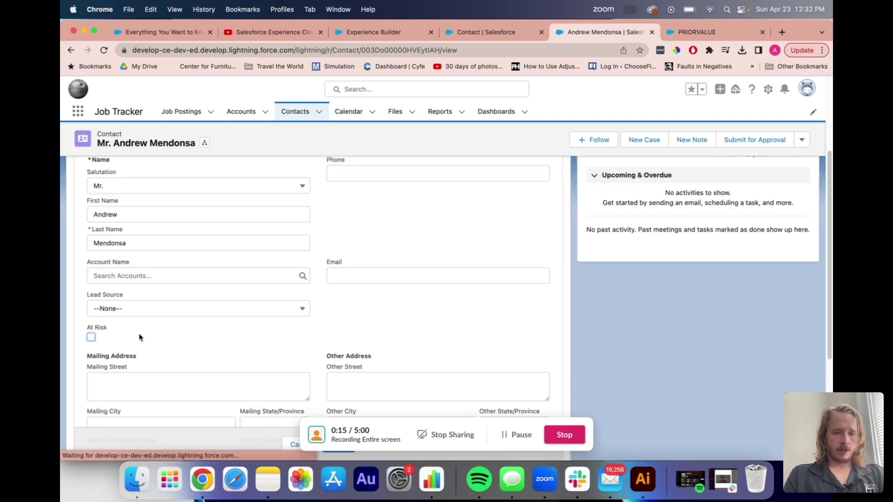
left_click(91, 338)
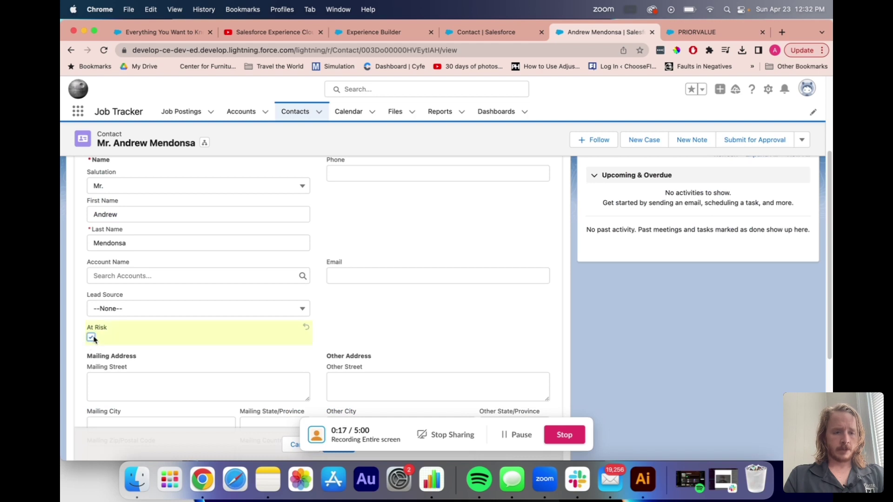
scroll(540, 393, "down", 4)
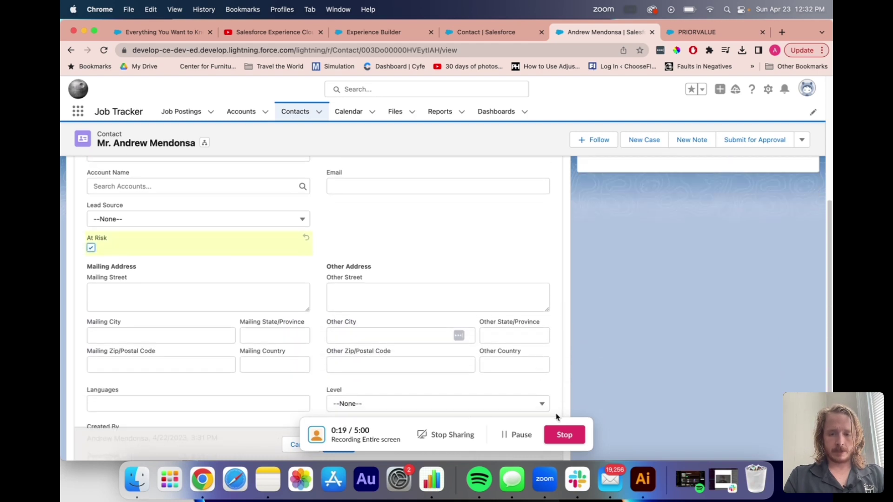
left_click_drag(552, 426, 557, 404)
left_click(317, 440)
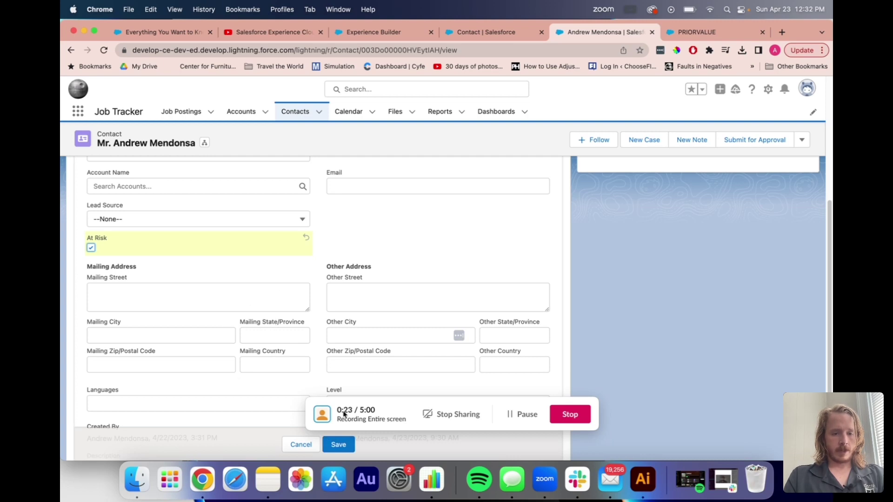
left_click(338, 445)
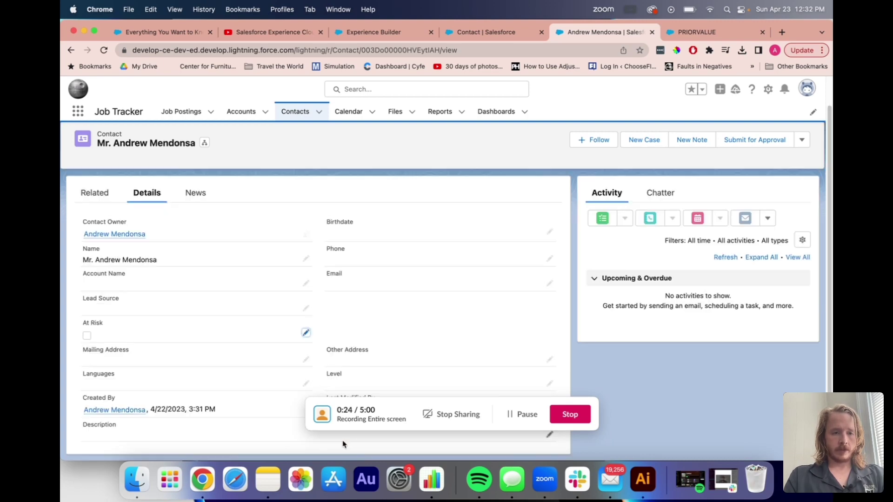
Step: Clear the At Risk checkbox on the contact and save the record again
left_click(305, 333)
left_click(90, 339)
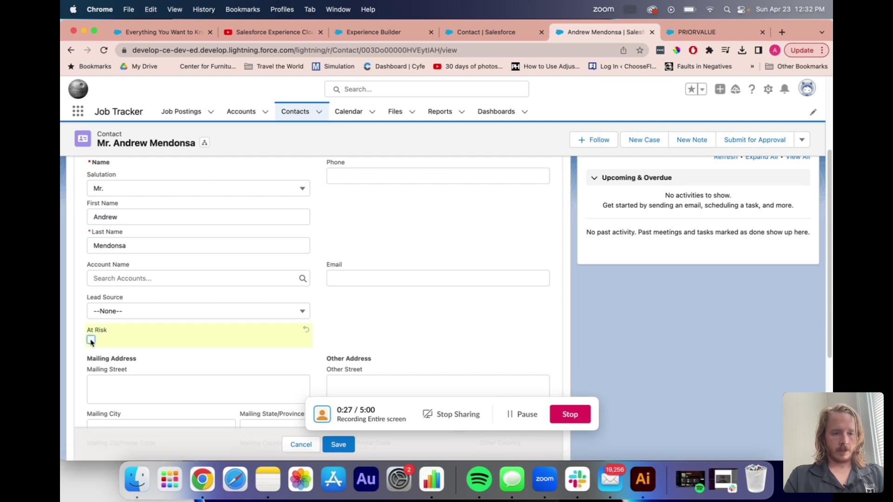
left_click(332, 445)
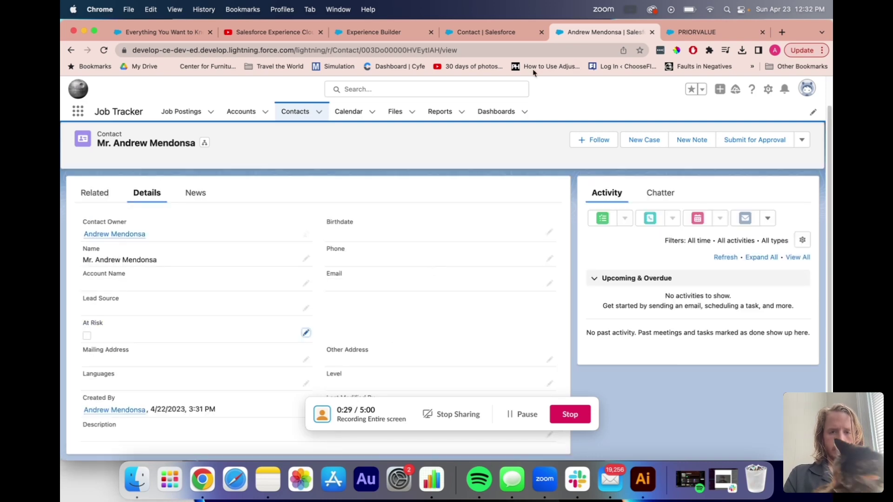
Step: Start a new validation rule on the Contact object in Setup and name it At Risk
left_click(502, 33)
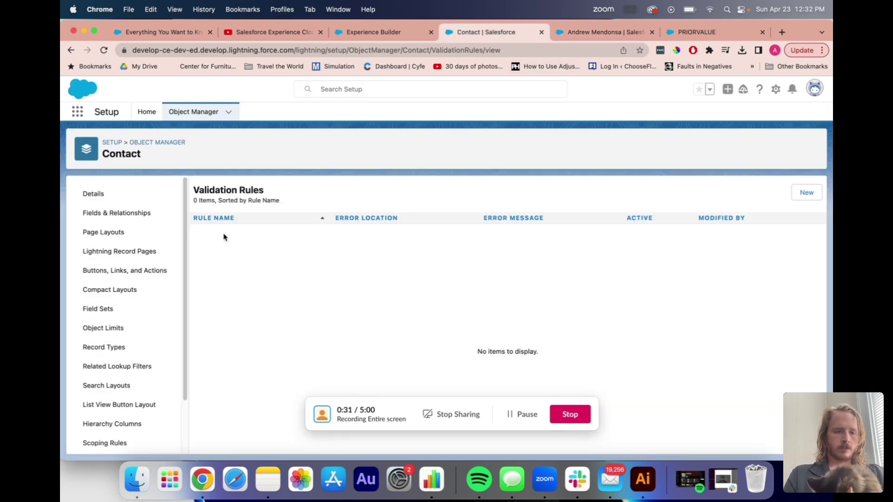
scroll(107, 419, "down", 3)
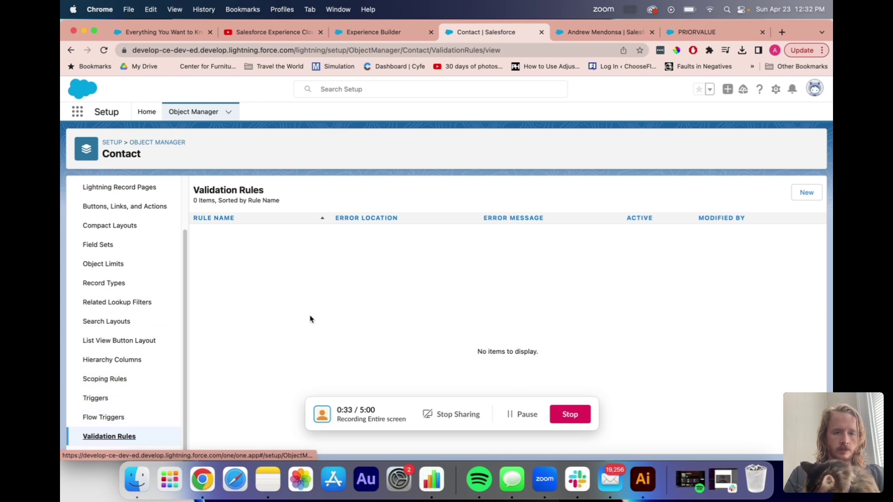
left_click(805, 192)
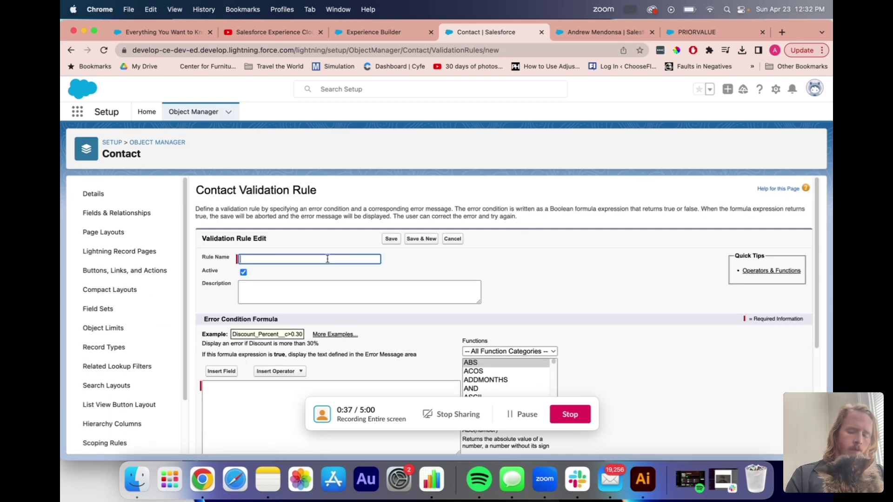
type("AT")
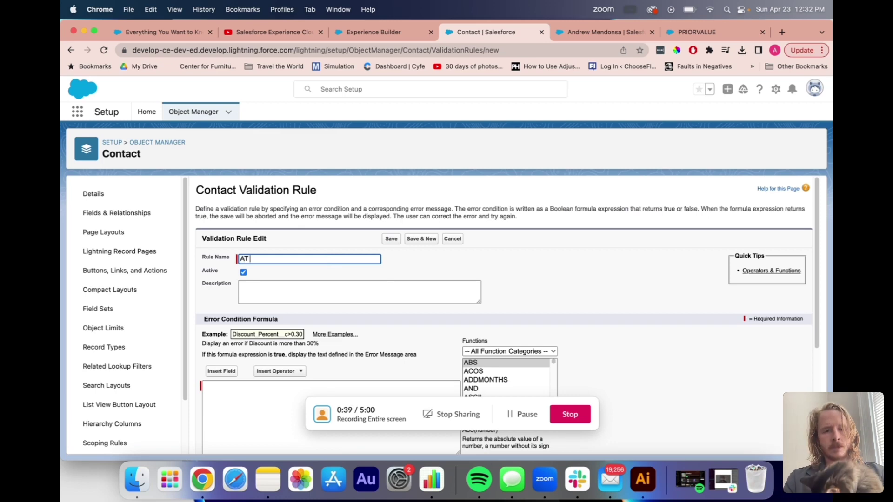
type("T")
key("BackSpace")
key("BackSpace")
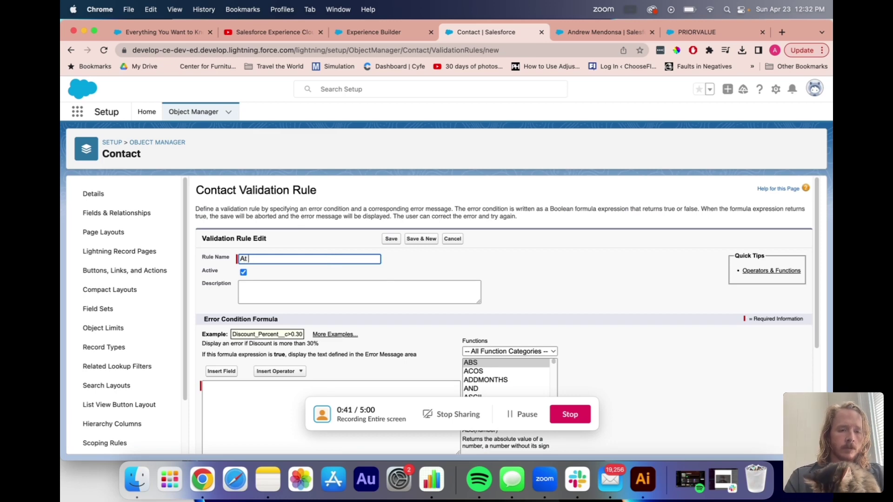
left_click(308, 284)
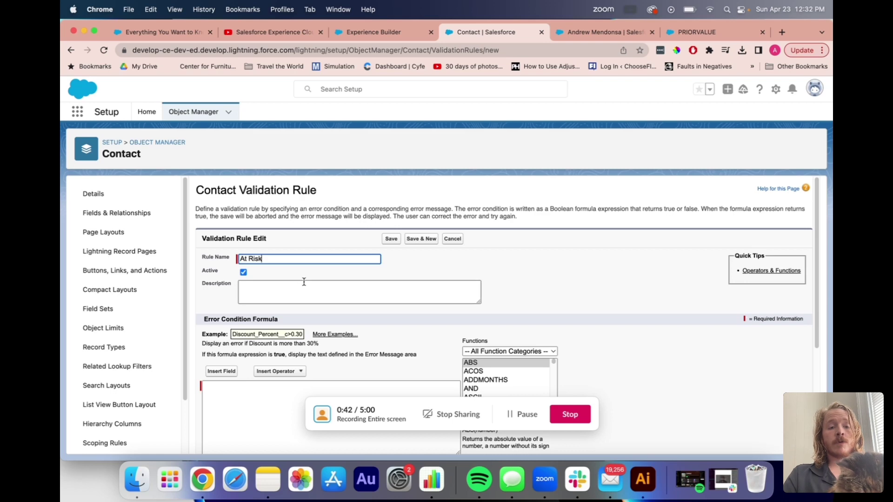
Step: Insert the AND function into the validation rule's error condition formula
scroll(360, 308, "down", 2)
scroll(371, 302, "down", 1)
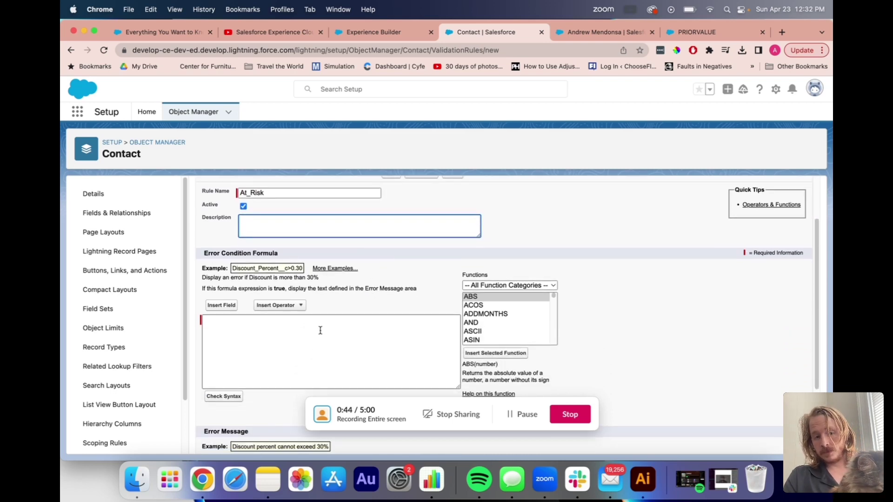
scroll(320, 331, "down", 1)
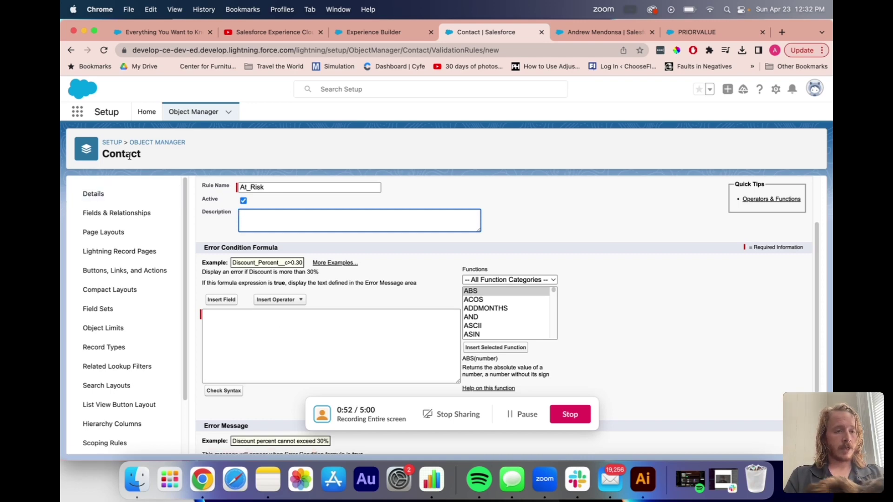
scroll(134, 321, "down", 3)
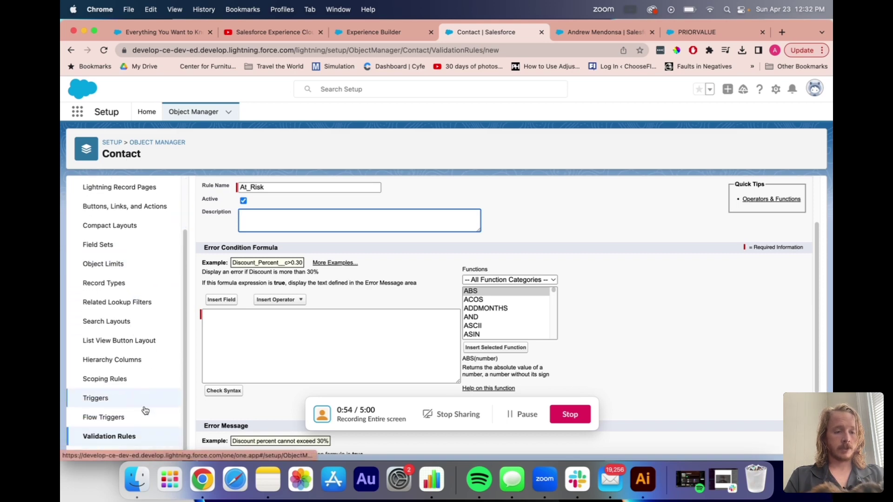
left_click(243, 319)
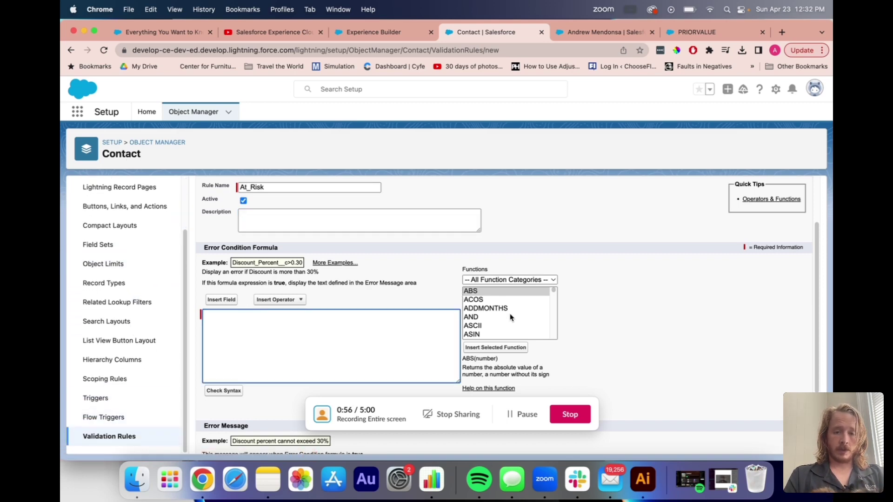
left_click(475, 320)
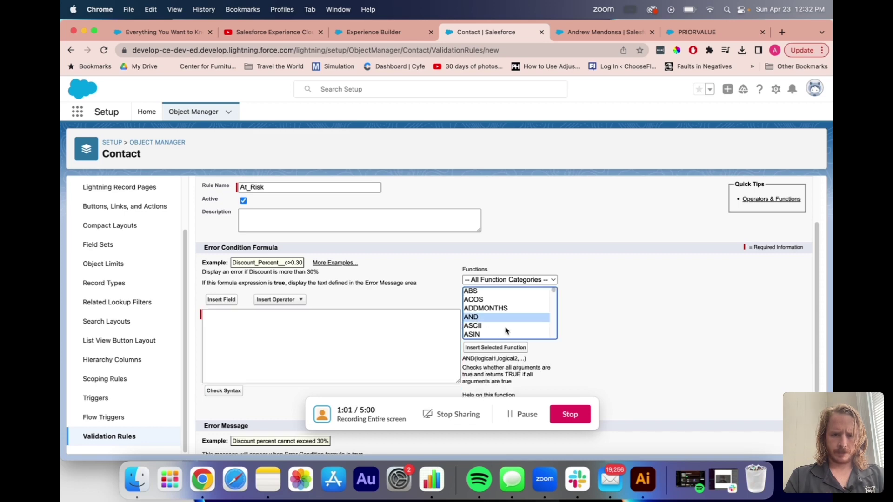
left_click(484, 348)
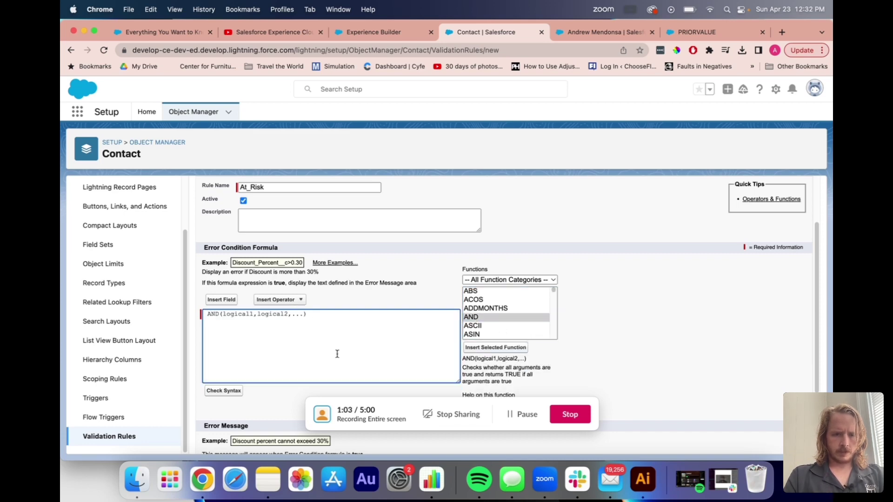
Step: Delete the logical1 placeholder from the AND function in the formula
left_click(249, 316)
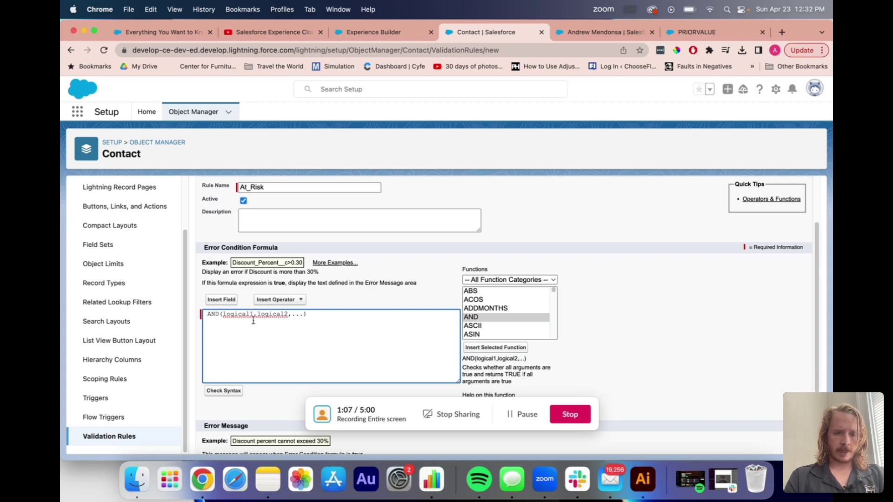
key("BackSpace")
key("BackSpace")
key("BackSpace")
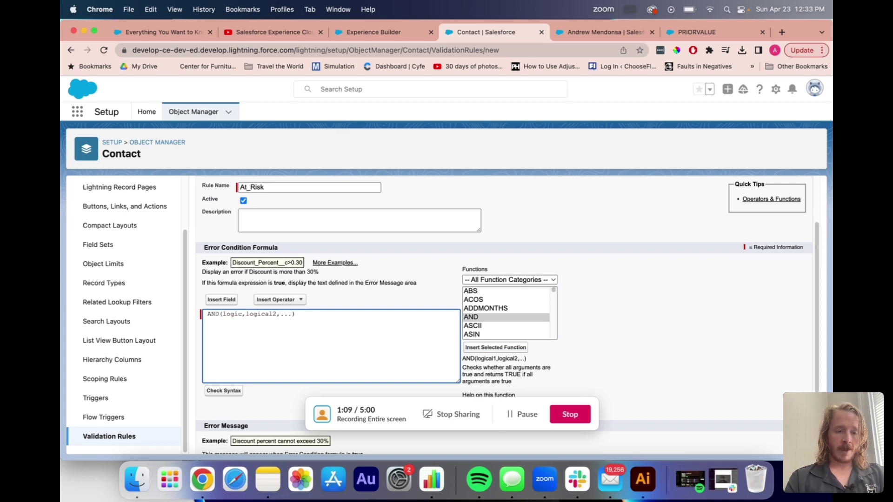
key("BackSpace")
key("BackSpace")
key("BackSpace")
key("BackSpace")
key("BackSpace")
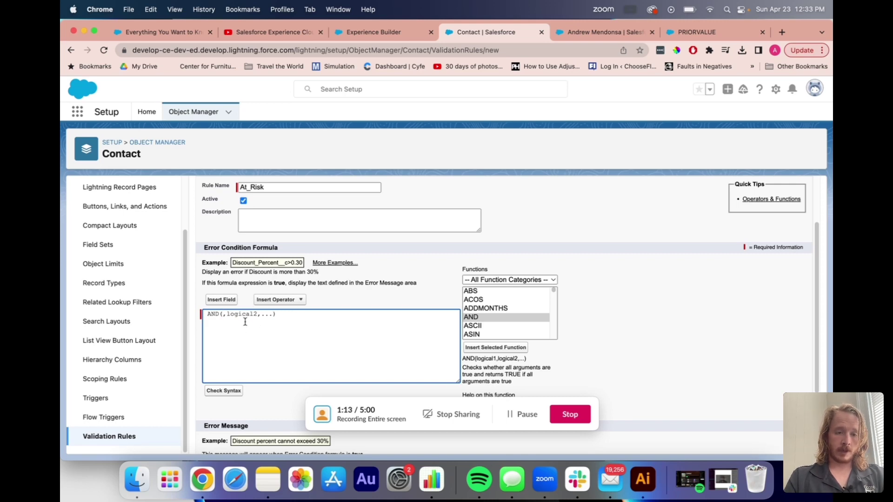
Step: Insert the PRIORVALUE function as the first argument of the AND function
left_click(234, 301)
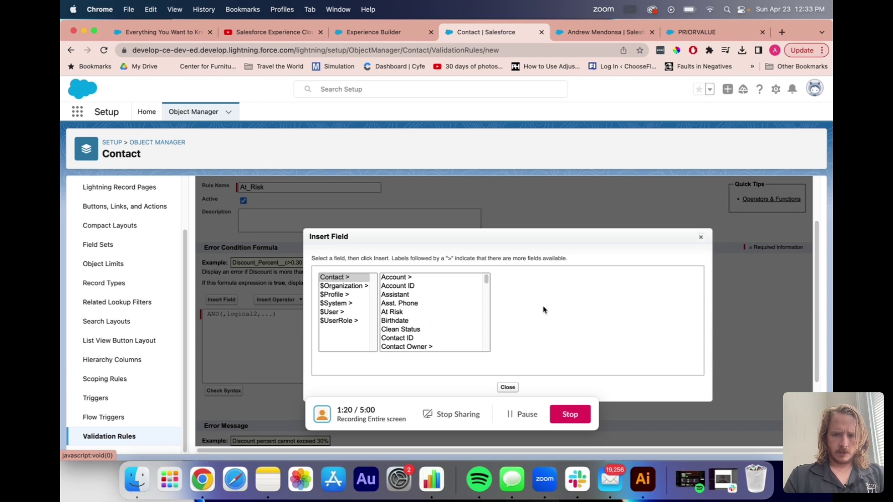
left_click(701, 237)
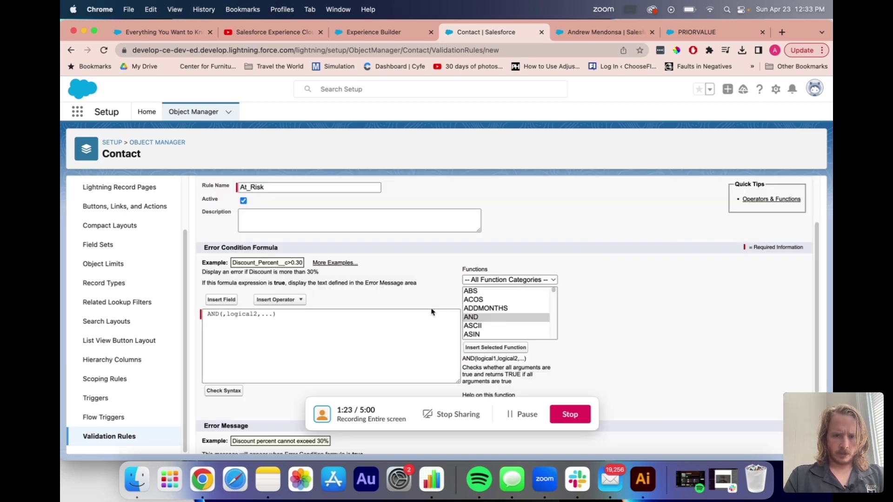
left_click(486, 328)
type("pr")
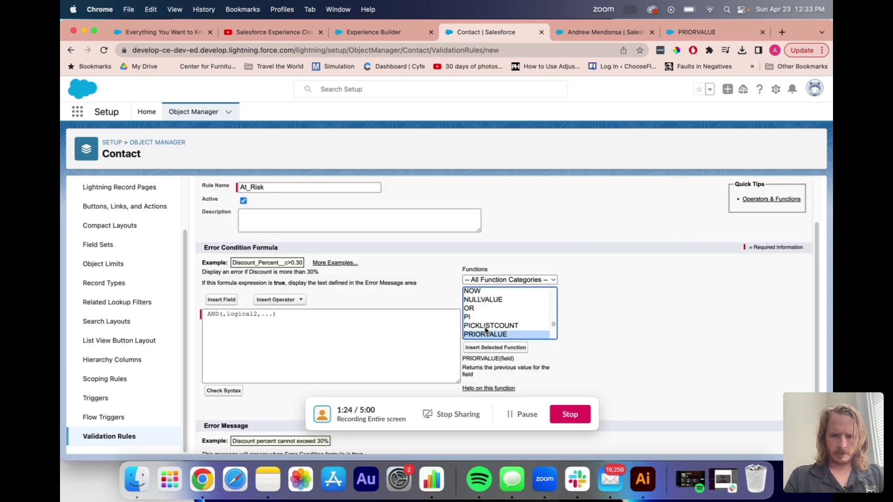
double_click(485, 335)
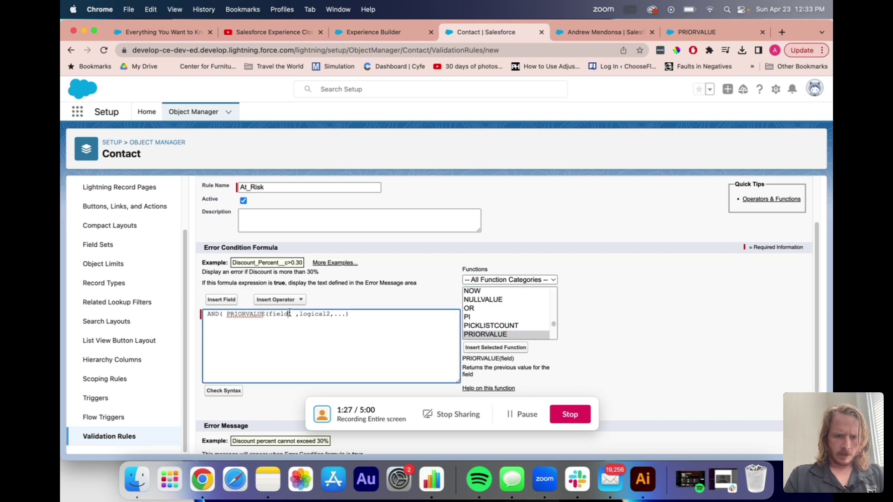
Step: Replace the field placeholder inside PRIORVALUE with the Contact object's At Risk field
key("BackSpace")
key("BackSpace")
key("BackSpace")
key("BackSpace")
key("BackSpace")
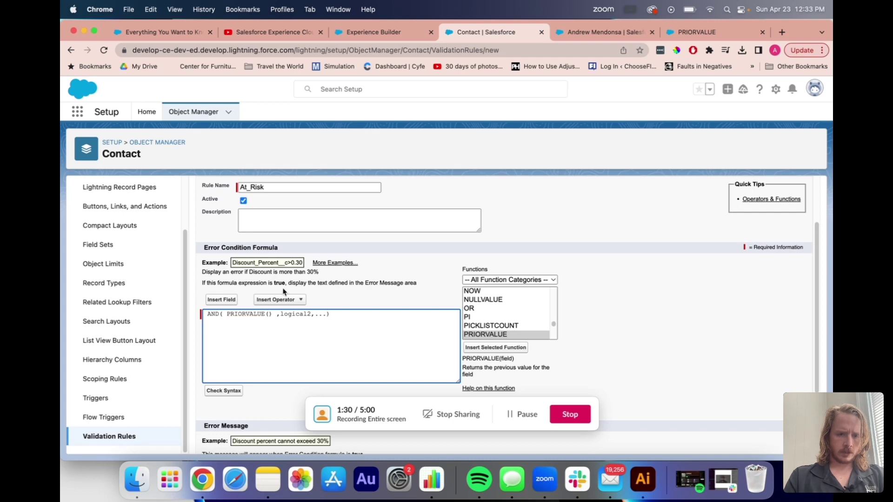
left_click(226, 301)
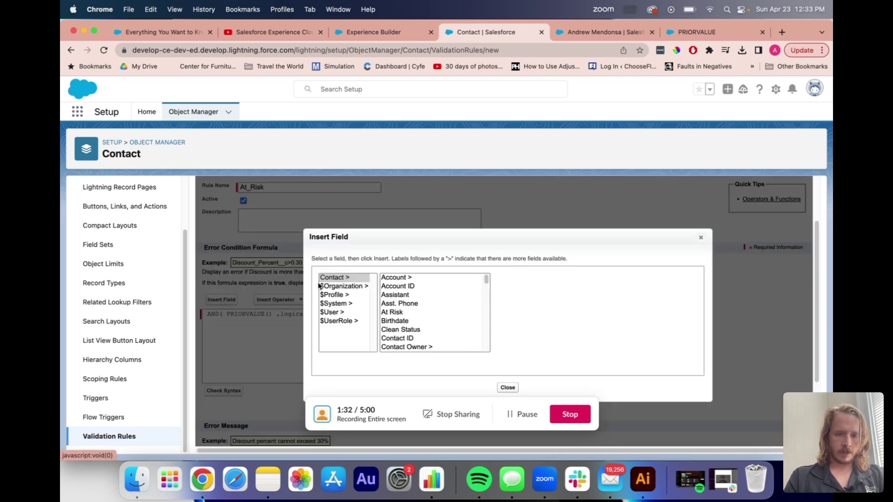
left_click(392, 312)
left_click(525, 333)
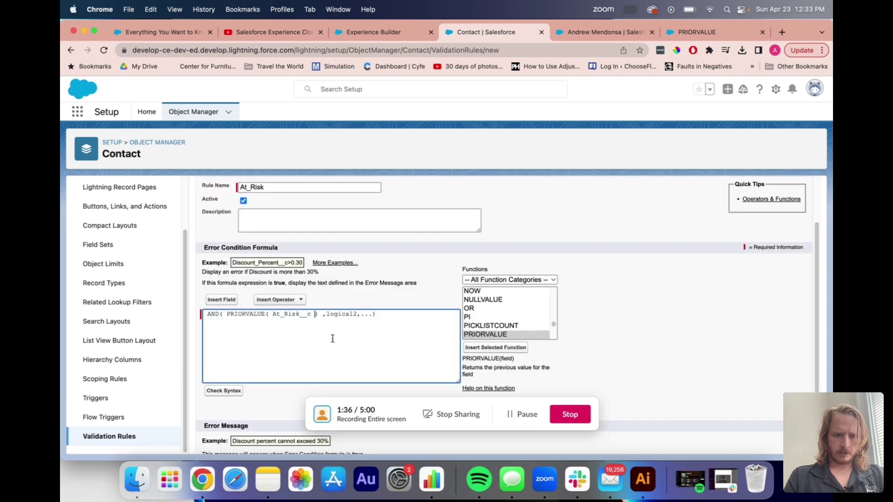
Step: Remove the extra spaces around the first argument so the formula starts with AND(PRIORVALUE(At_Risk__c),
left_click(273, 314)
key("BackSpace")
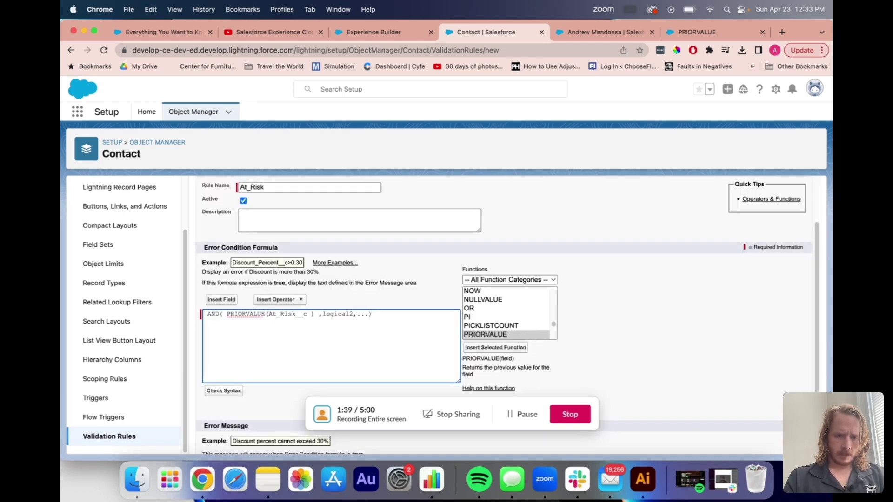
left_click(227, 315)
key("BackSpace")
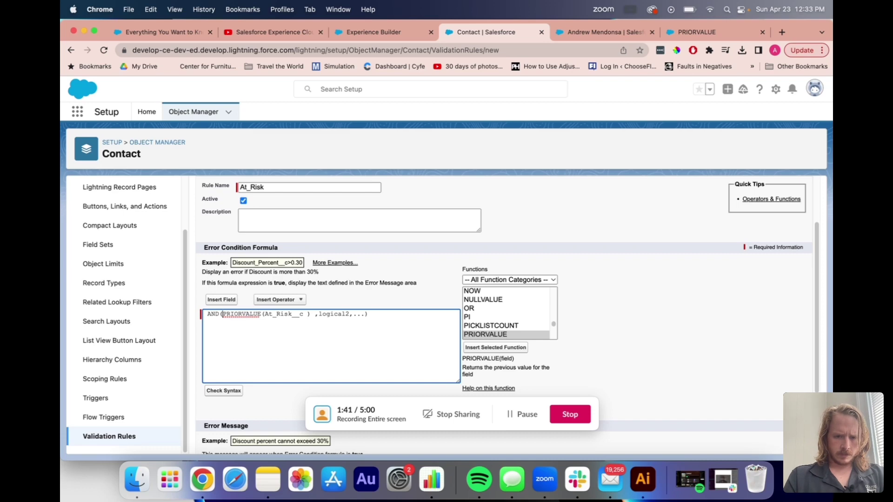
left_click(307, 314)
type(")")
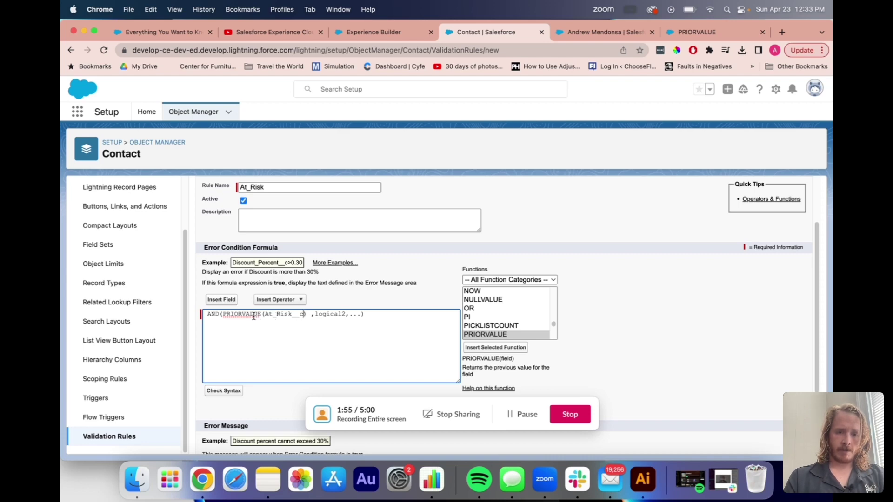
left_click(311, 315)
key("BackSpace")
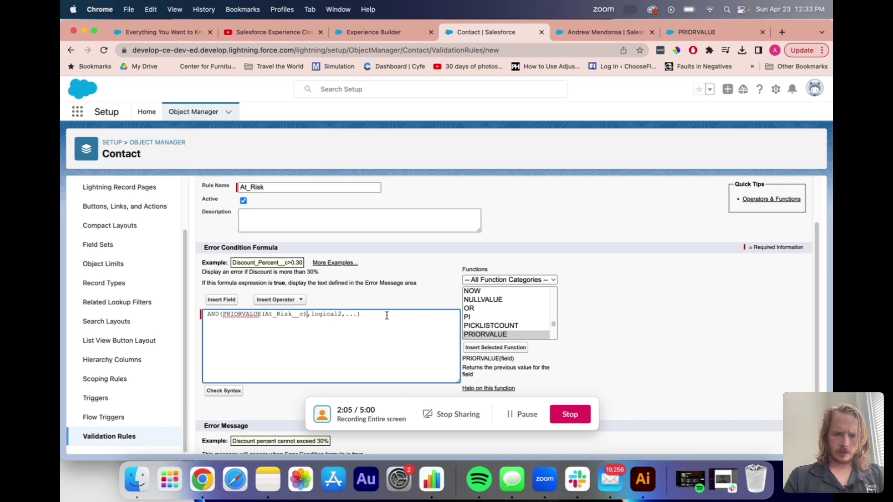
Step: Insert the ISCHANGED function after the logical2 placeholder in the AND formula
left_click(476, 317)
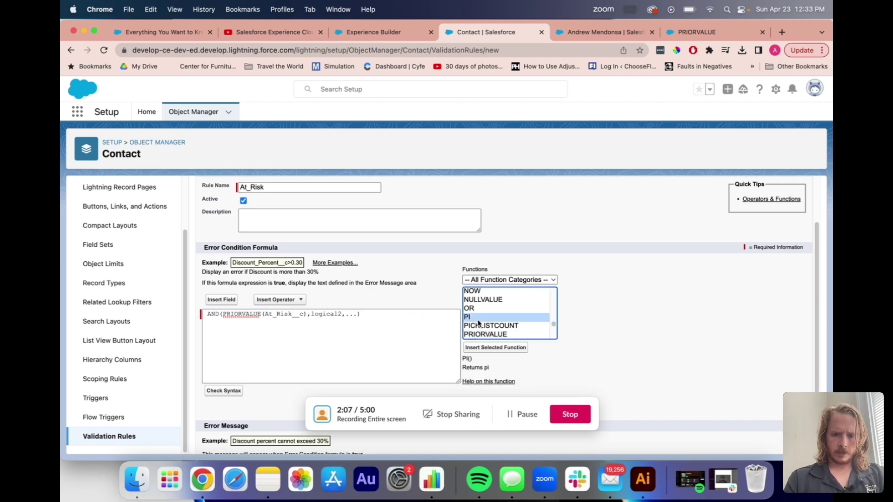
type("is")
left_click(484, 326)
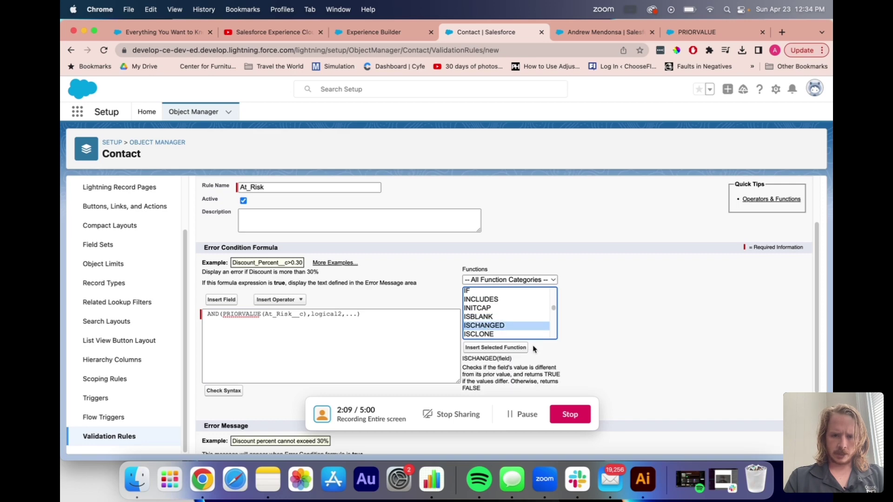
left_click(476, 348)
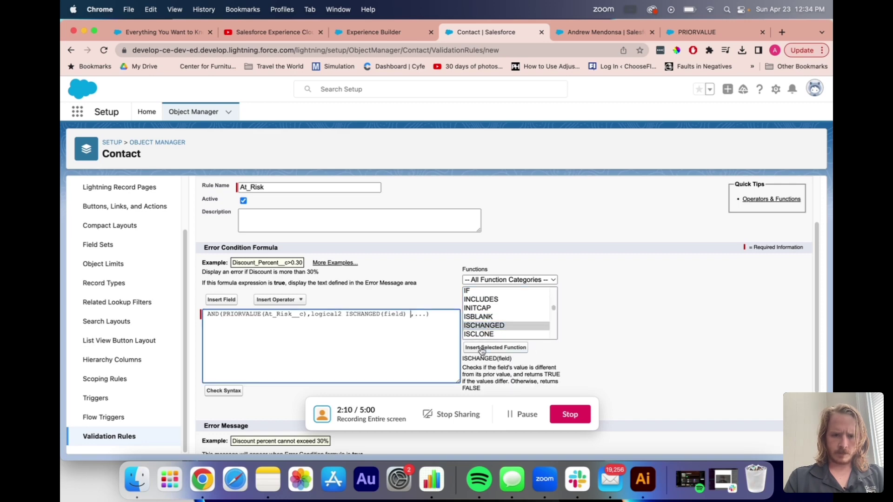
Step: Delete the logical2 placeholder so ISCHANGED directly follows the PRIORVALUE argument
left_click(348, 314)
key("BackSpace")
key("BackSpace")
key("BackSpace")
key("BackSpace")
key("BackSpace")
key("BackSpace")
key("BackSpace")
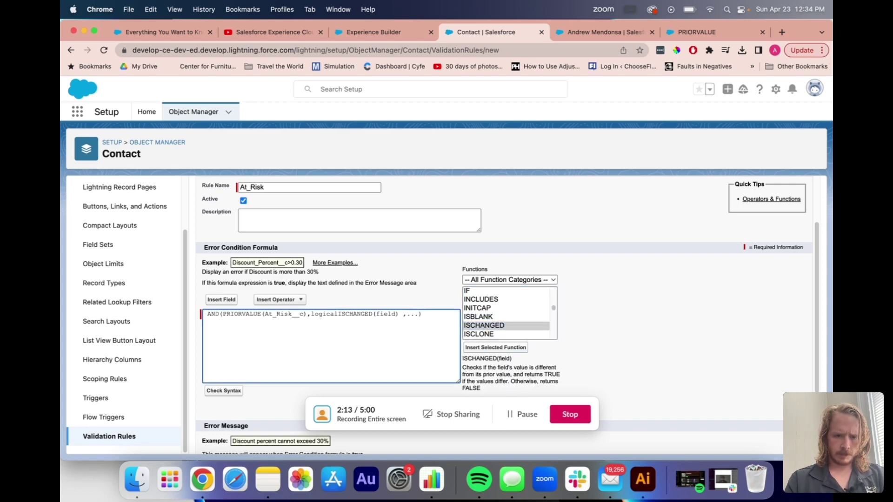
key("BackSpace")
Step: Replace the field placeholder inside ISCHANGED with the Contact object's At Risk field
key("BackSpace")
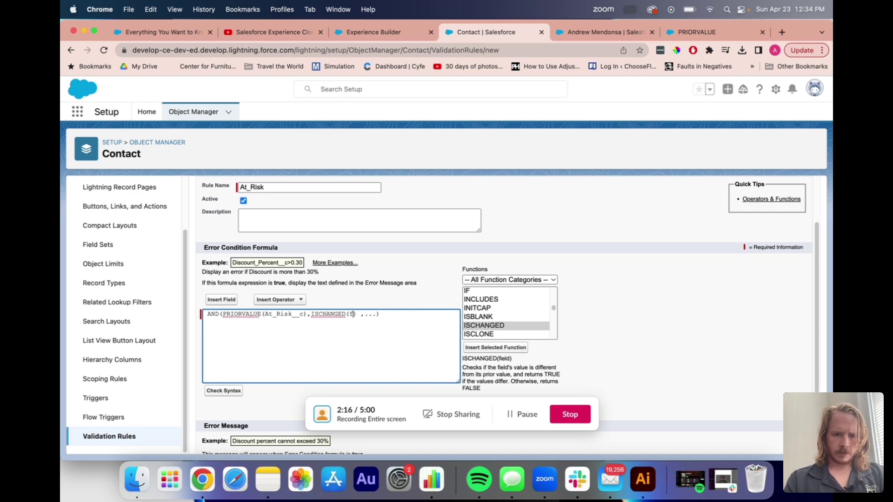
key("BackSpace")
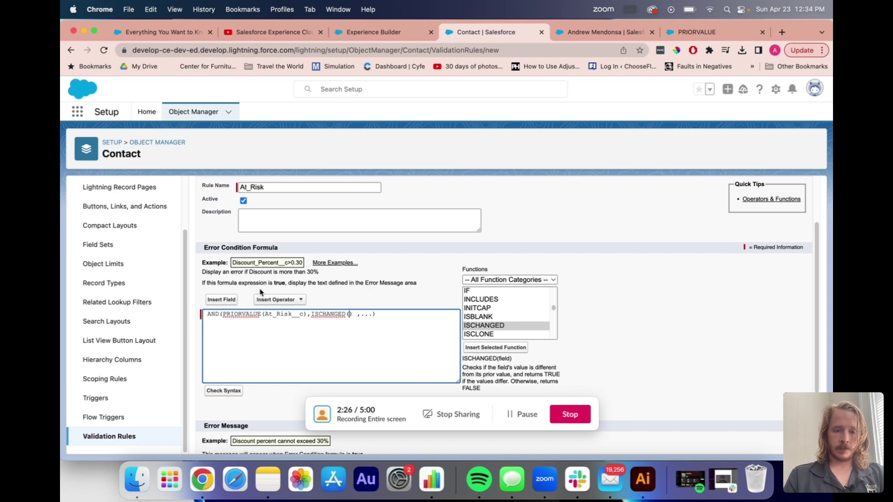
left_click(228, 302)
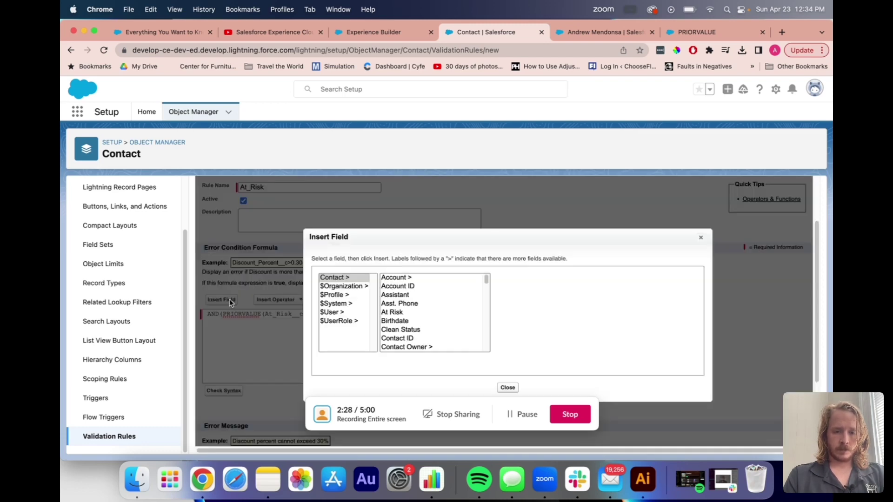
left_click(395, 312)
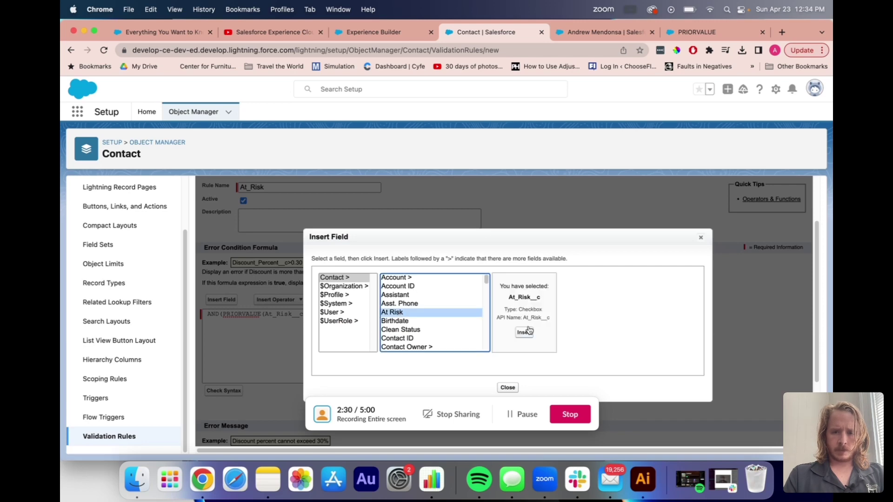
left_click(522, 331)
Step: Remove the trailing comma and dots placeholder from the AND function and check the formula's syntax
left_click(418, 316)
key("BackSpace")
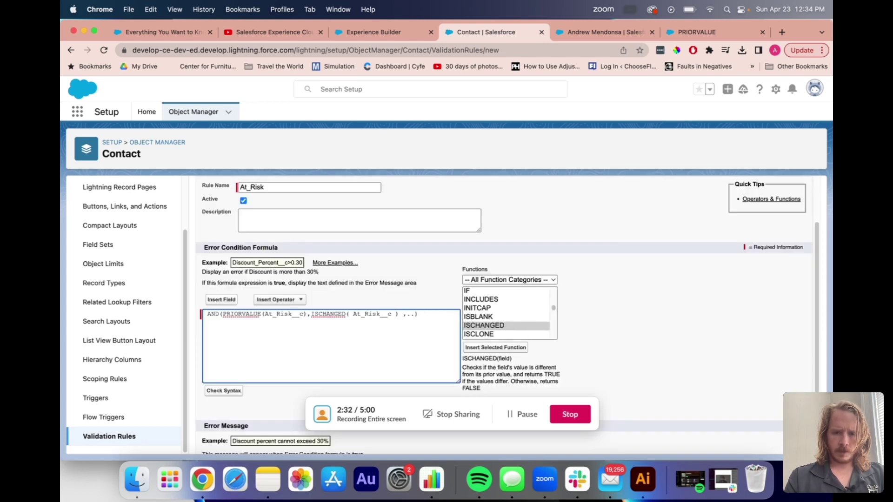
scroll(354, 353, "down", 5)
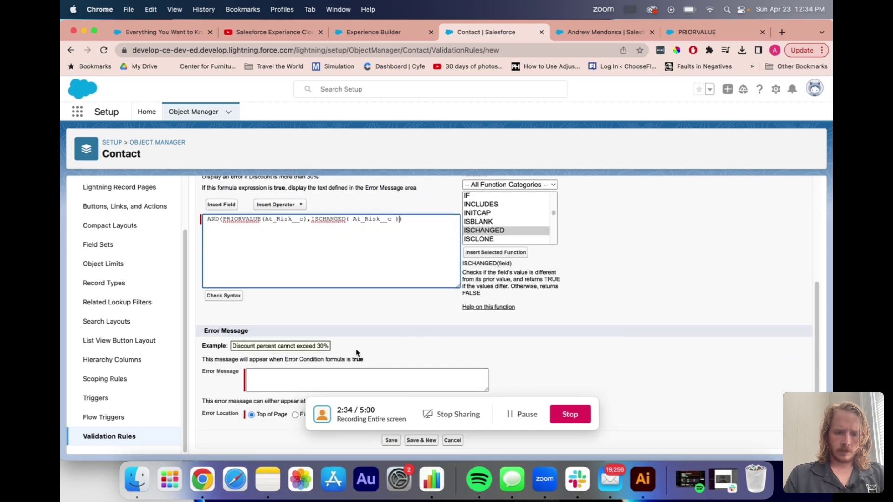
left_click(224, 295)
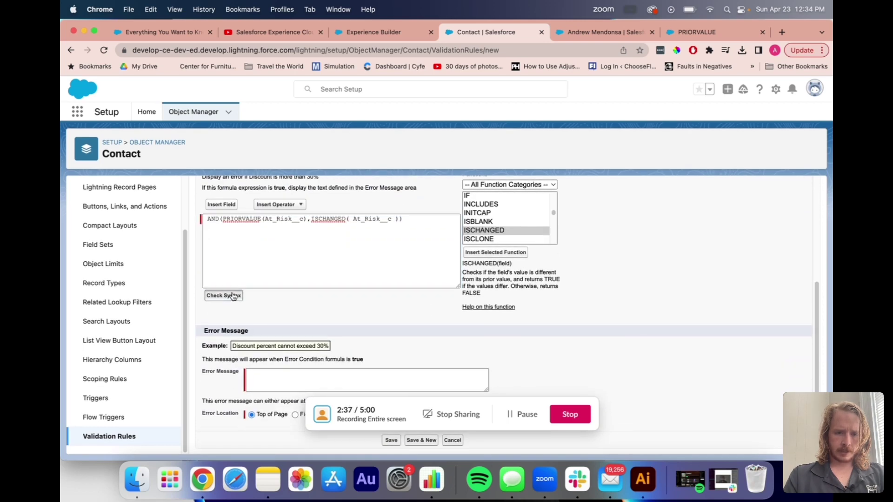
Step: Set the error message to "Can't Uncheck" and save the validation rule
scroll(303, 366, "down", 8)
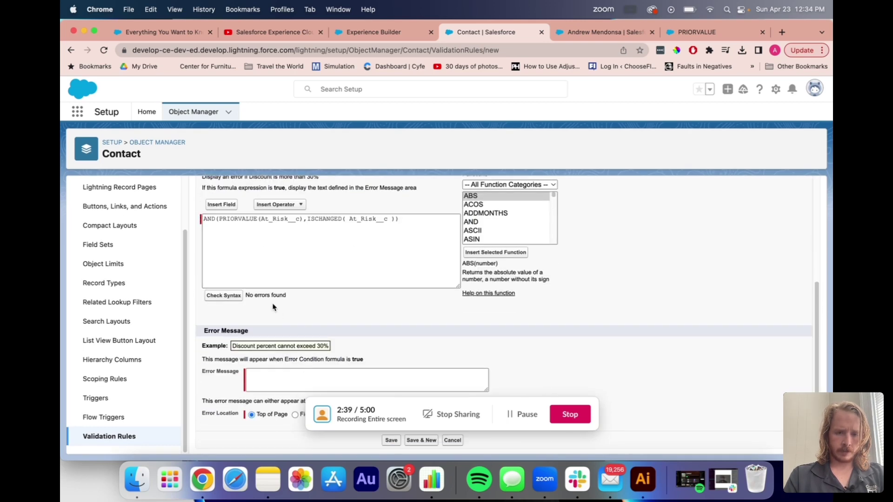
left_click(268, 386)
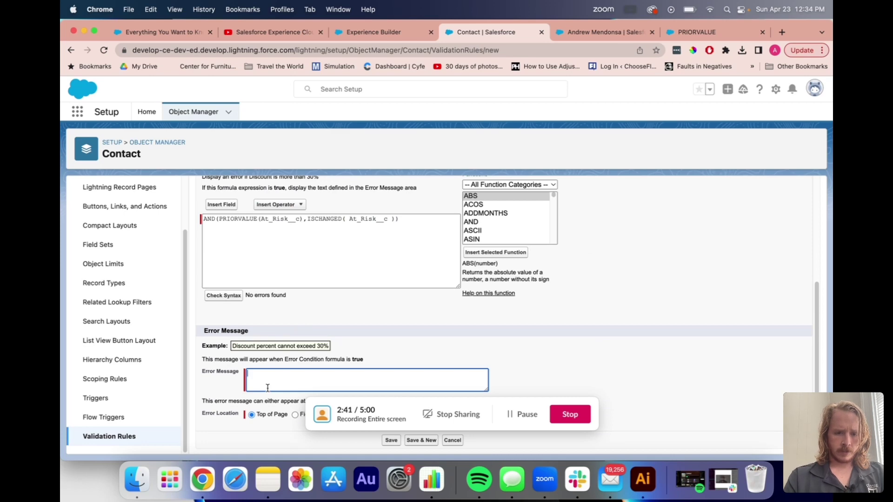
type("Can't Uncheck")
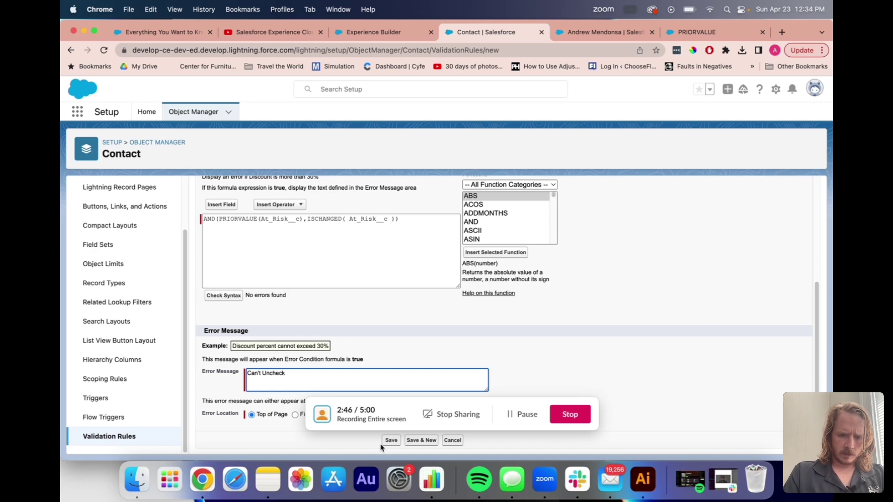
left_click(390, 440)
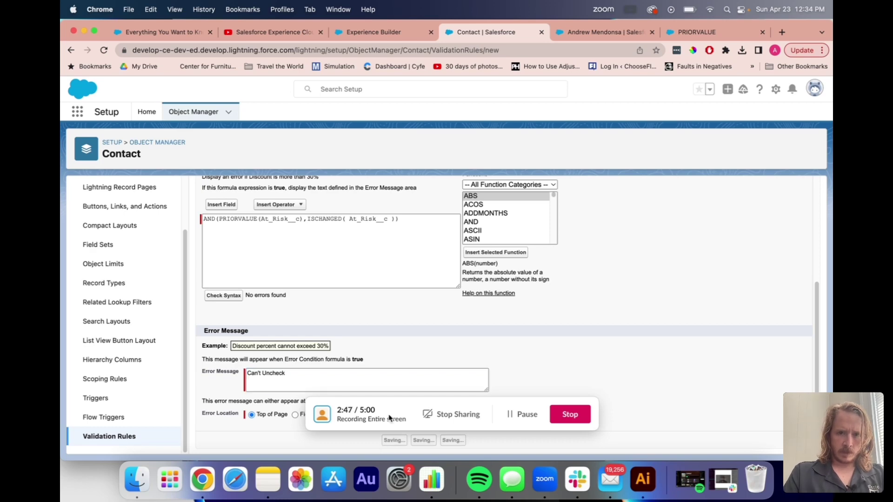
Step: Switch to the open contact record, select its At Risk checkbox and save the record
left_click(606, 33)
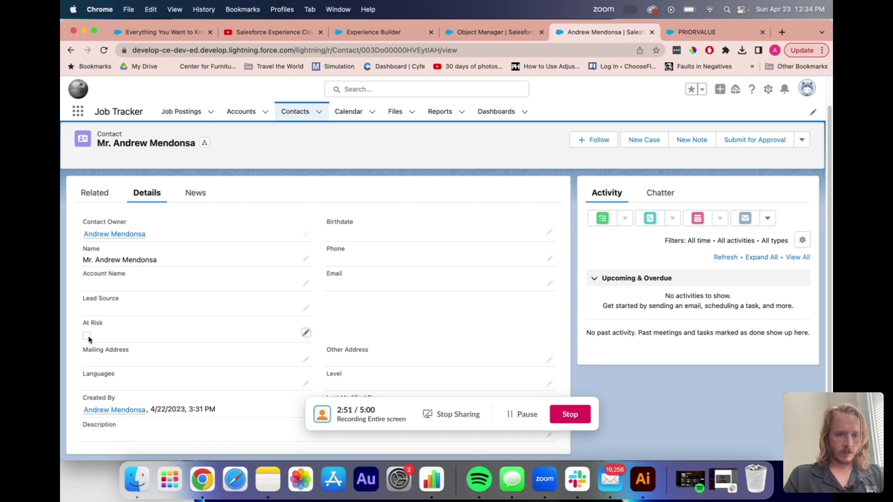
left_click(306, 333)
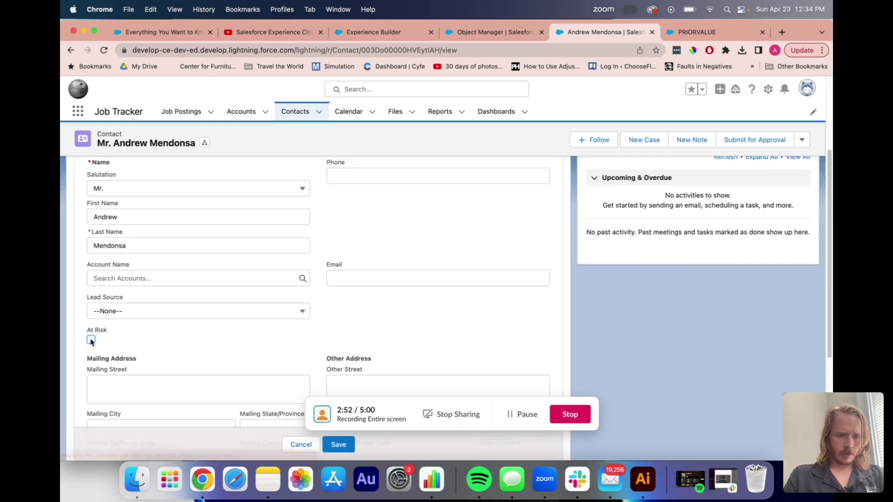
left_click(90, 339)
left_click(352, 447)
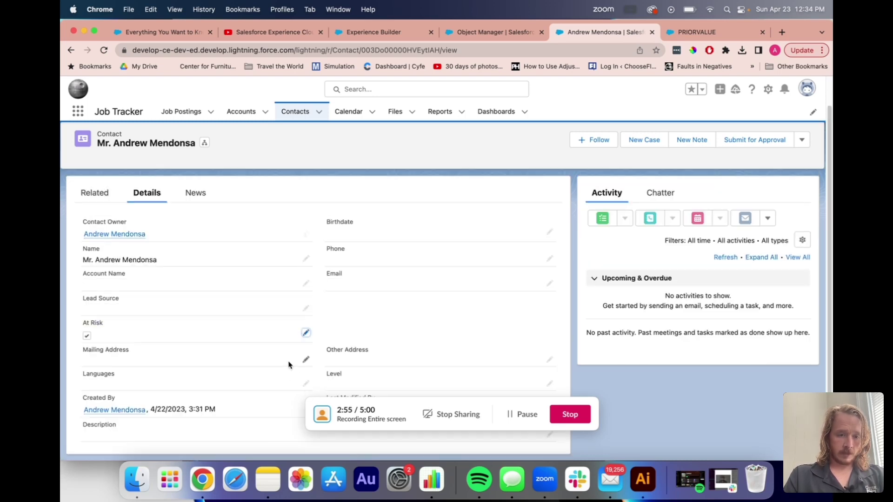
Step: Test the validation rule by trying to clear the contact's At Risk checkbox and save the record
left_click(305, 333)
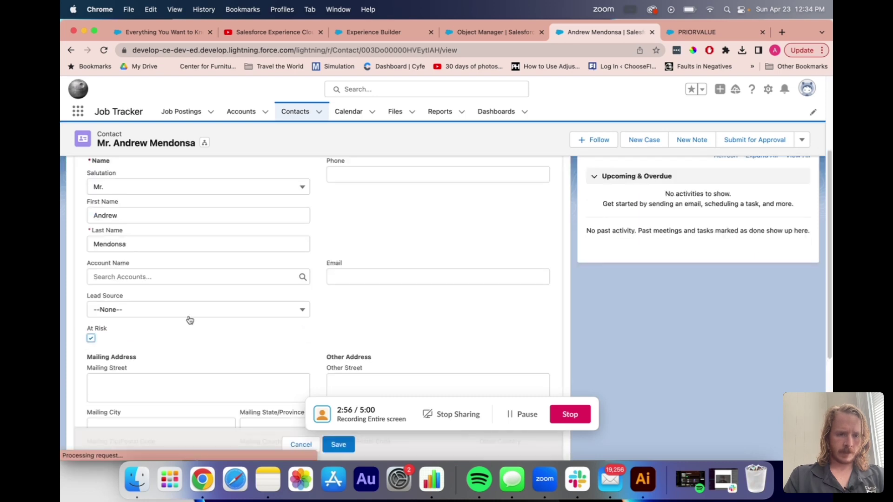
left_click(91, 338)
left_click(339, 445)
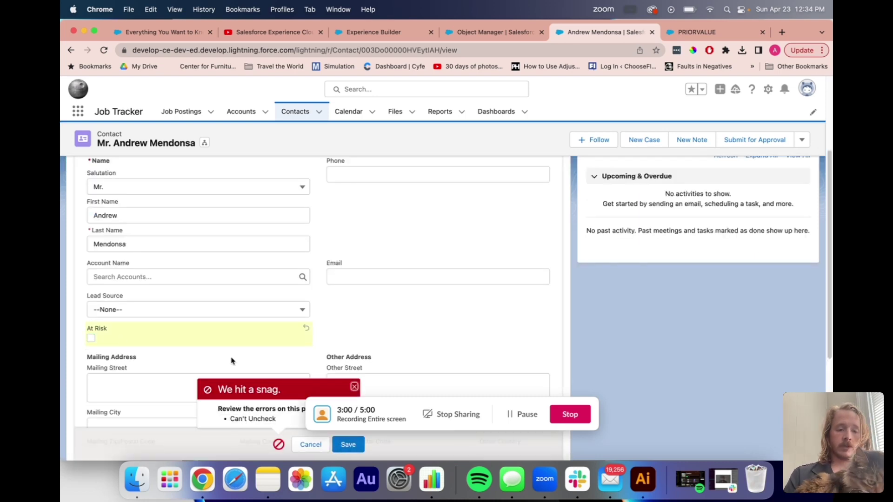
Step: Return to Salesforce Setup, search the setup pages for "permiss" and open Custom Permissions
left_click(499, 31)
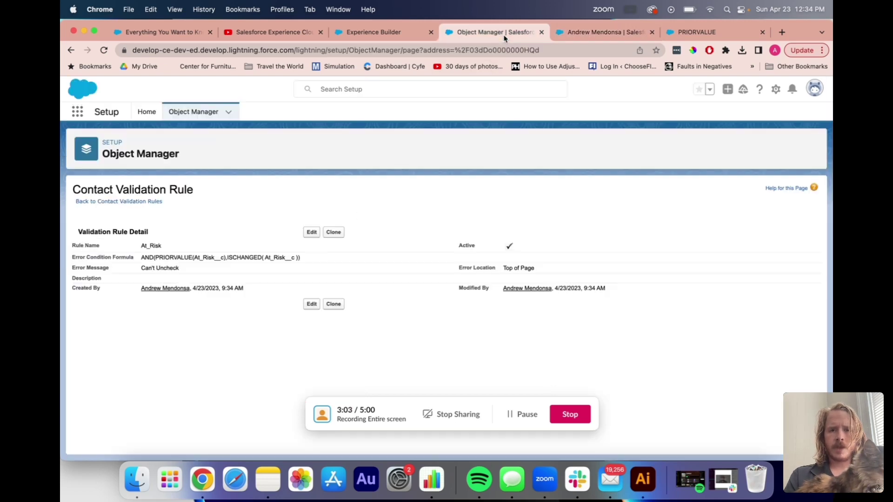
left_click(157, 116)
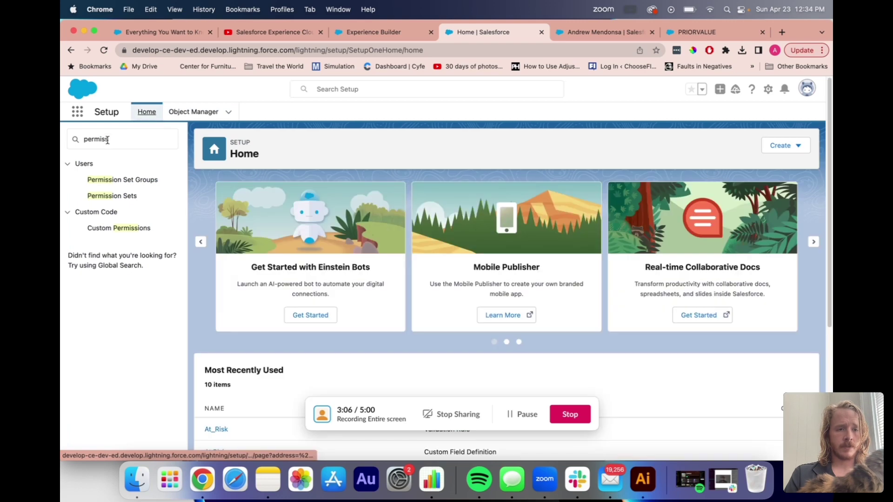
left_click(112, 229)
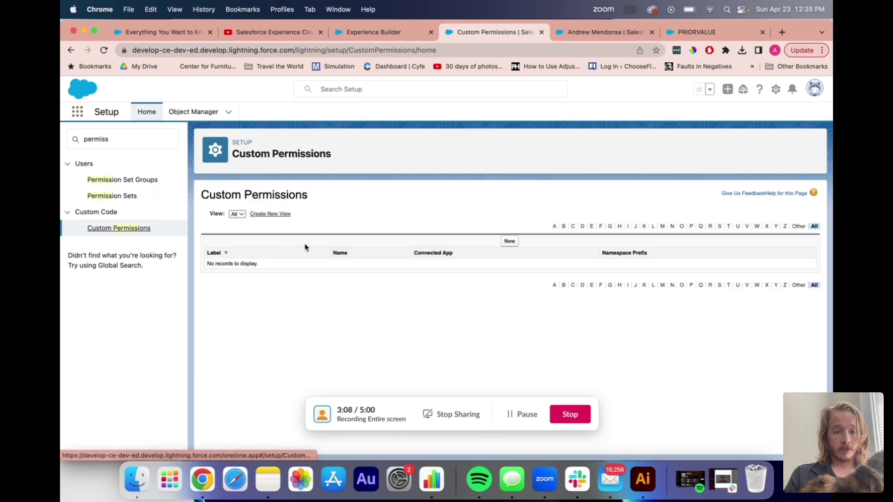
Step: Create and save a new custom permission labelled "Fire Power"
left_click(510, 242)
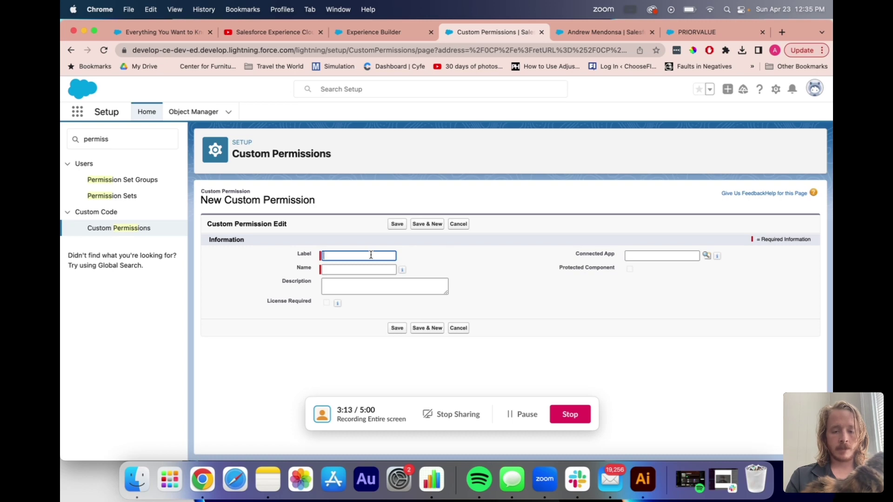
type("A")
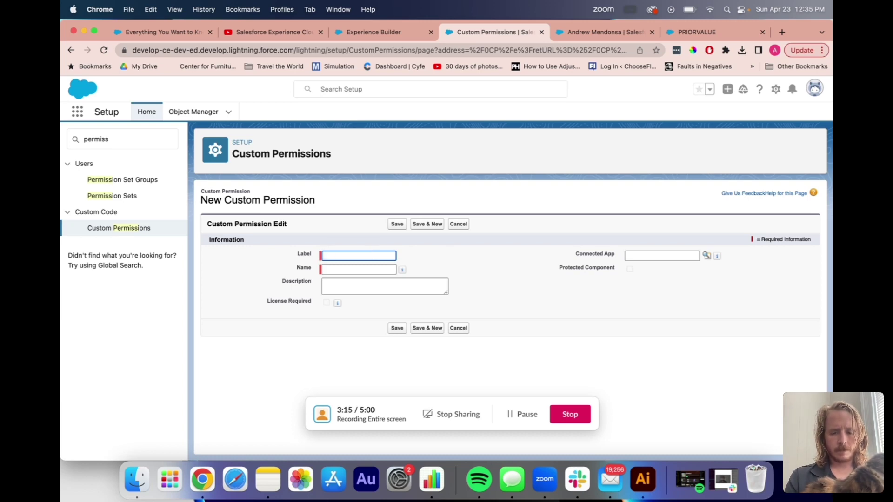
type("ire P")
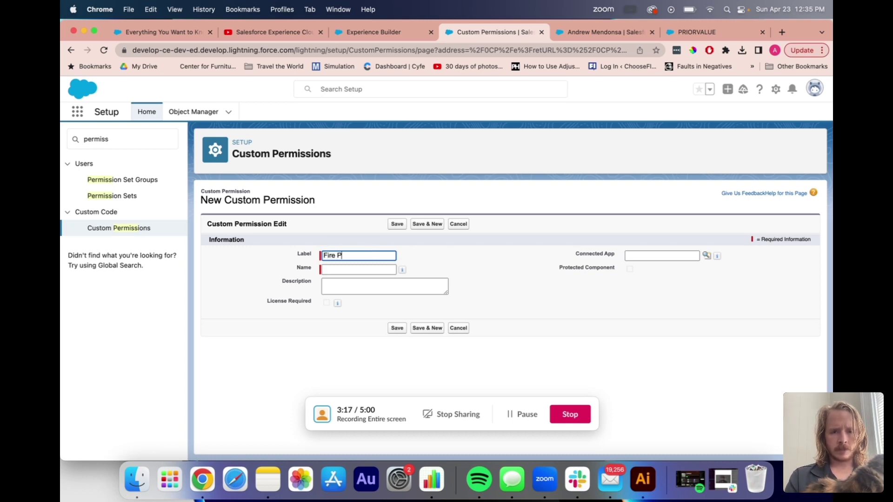
type("ower")
left_click(396, 328)
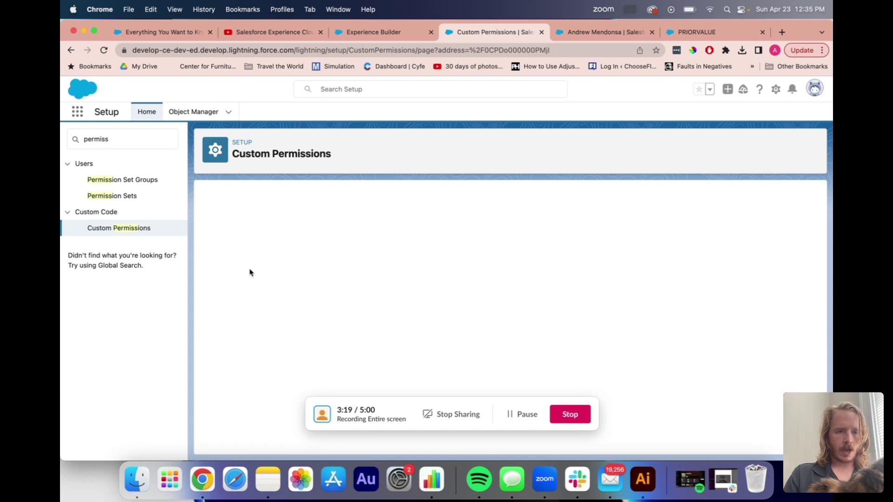
Step: Create and save a new permission set labelled "flower power"
left_click(133, 196)
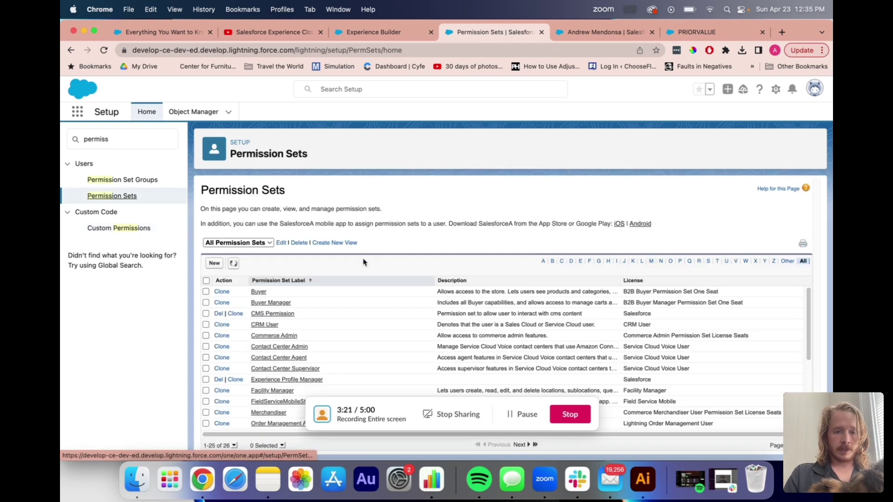
left_click(218, 264)
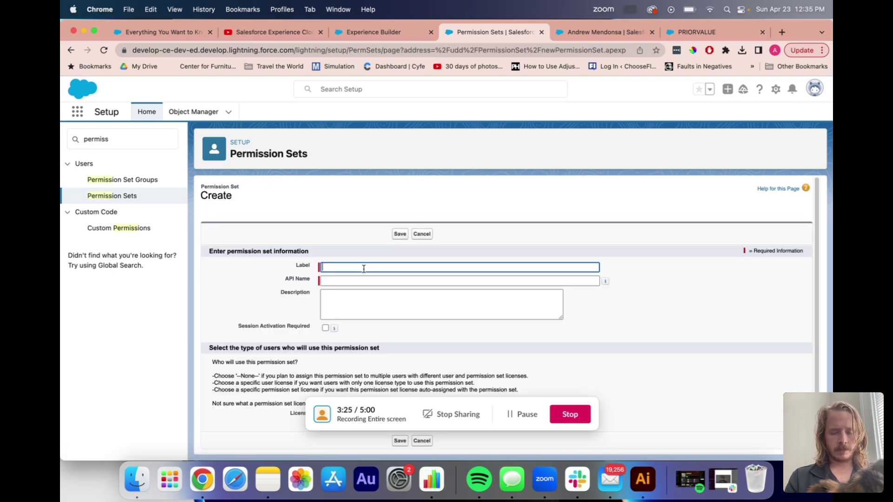
type("flower power")
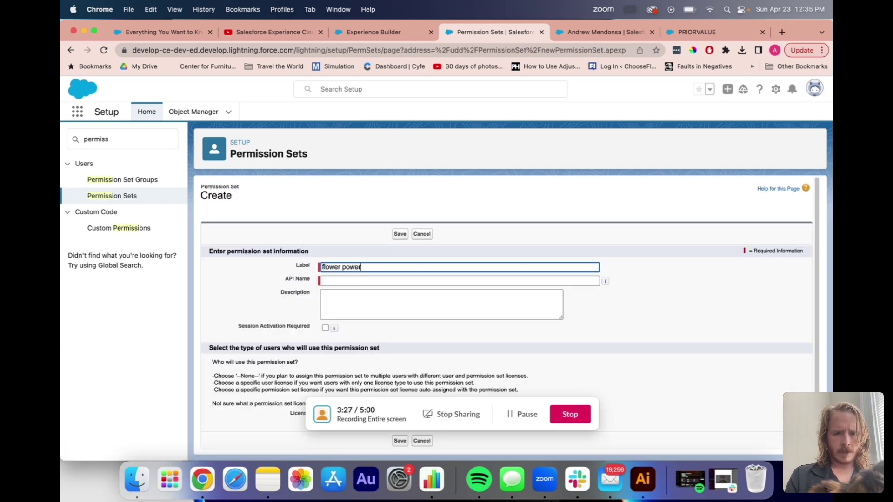
key("Tab")
left_click(355, 305)
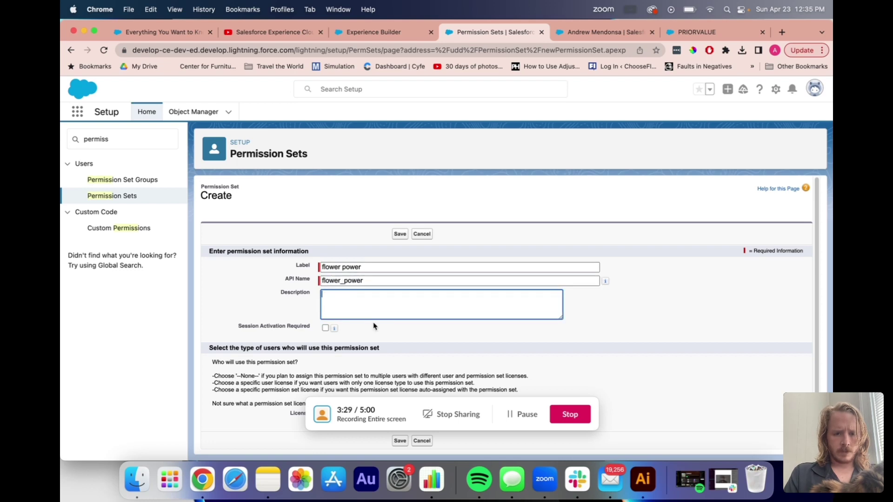
left_click(400, 235)
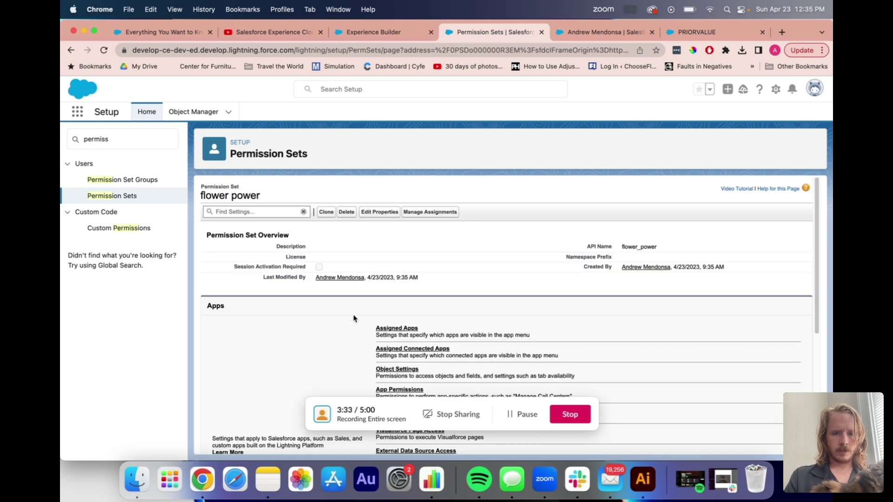
Step: Find the flower power permission set's Custom Permissions settings, enable Fire Power there and save
scroll(332, 322, "down", 2)
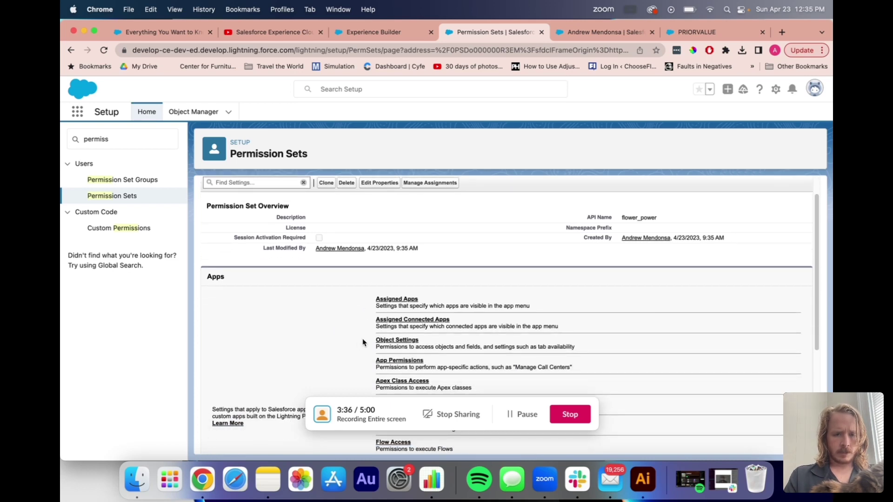
left_click(271, 183)
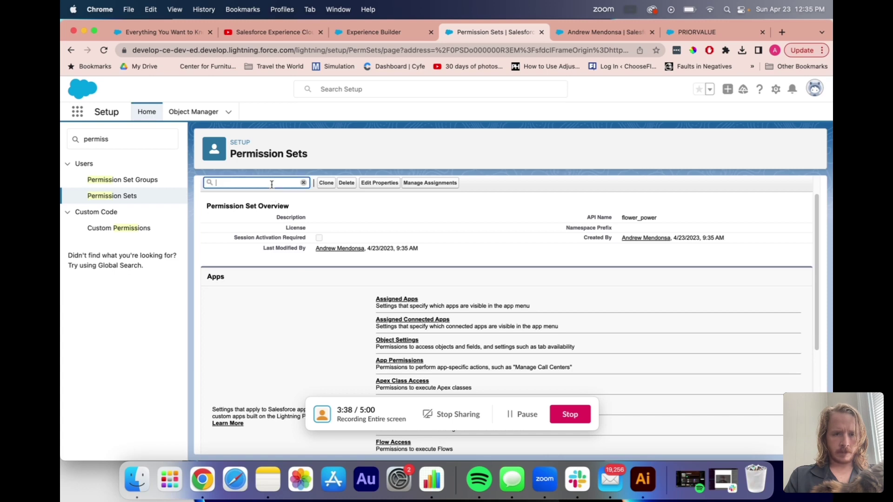
type("custom")
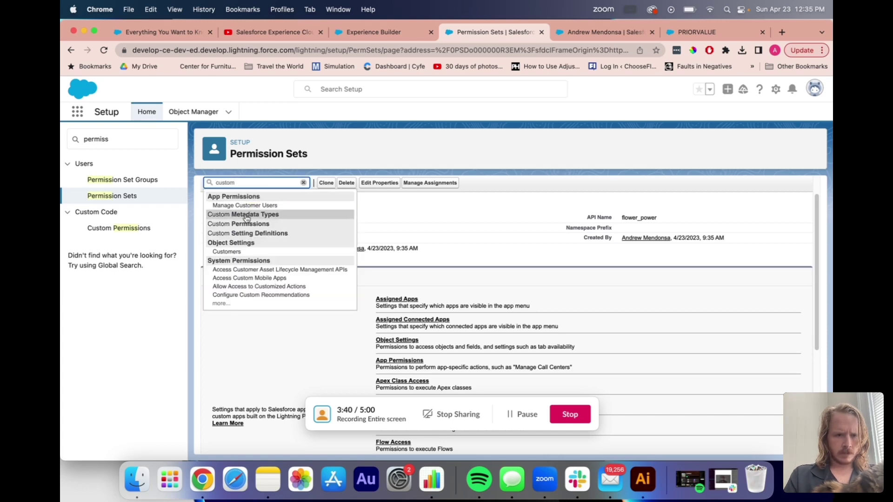
left_click(246, 224)
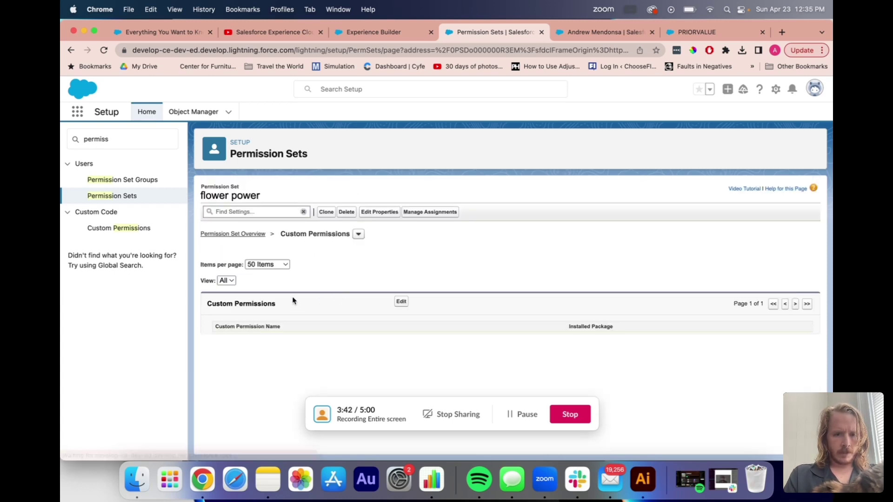
left_click(401, 302)
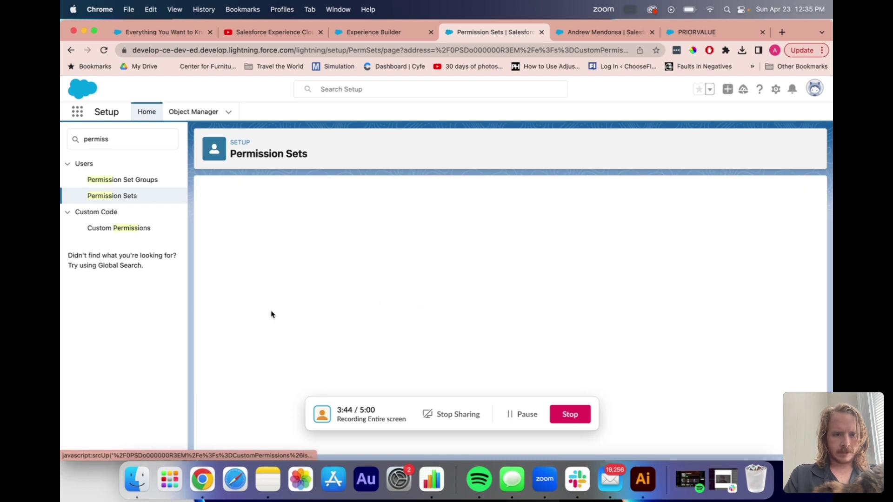
left_click(243, 330)
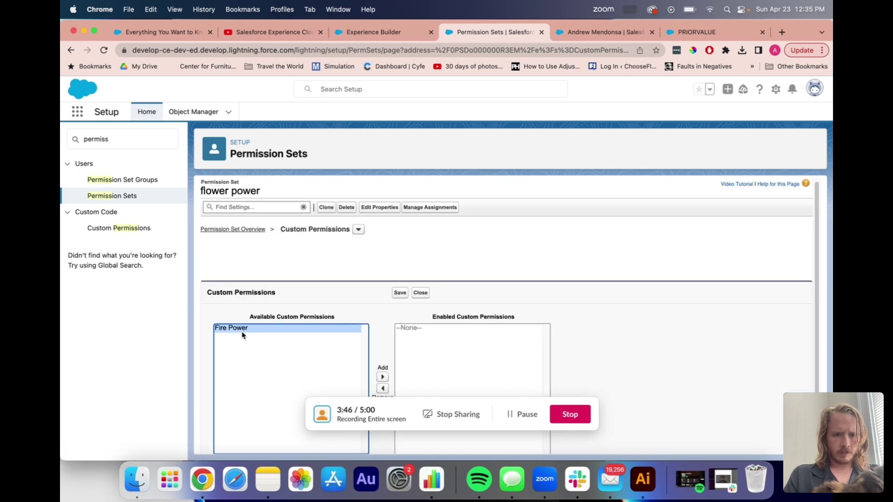
left_click(382, 377)
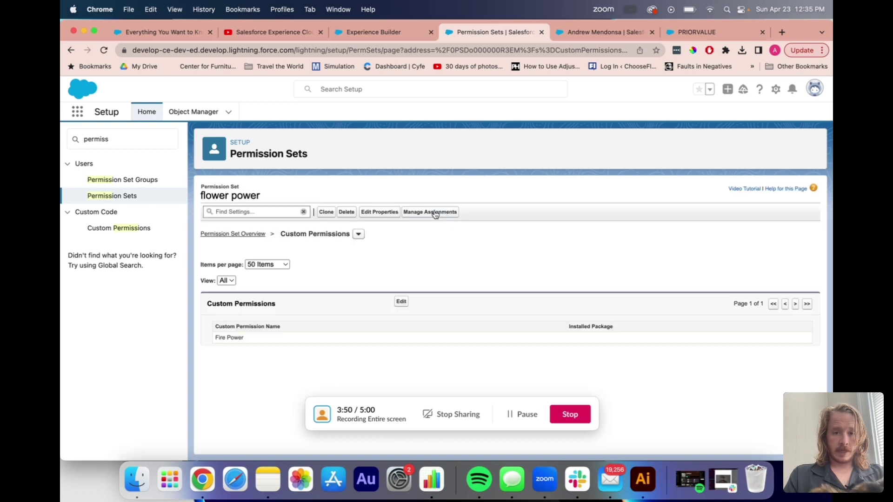
Step: Assign the flower power permission set to the system administrator user with no expiration date
left_click(434, 215)
left_click(761, 196)
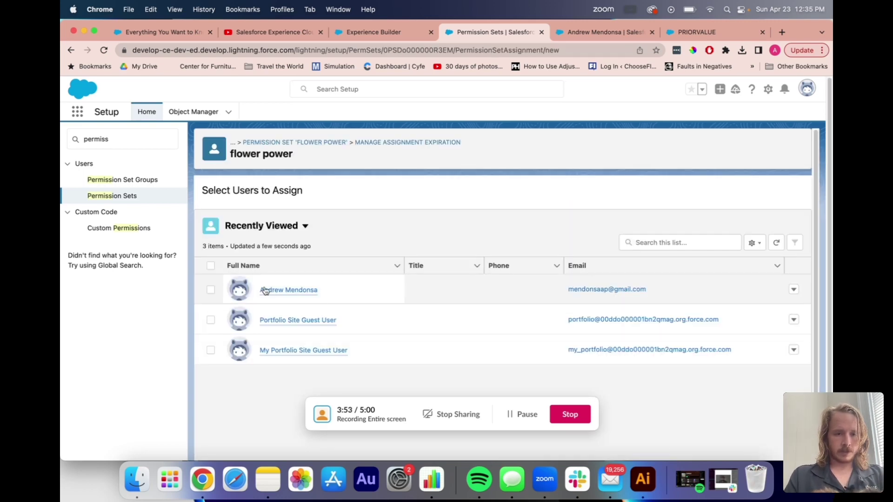
left_click(211, 290)
scroll(726, 302, "down", 3)
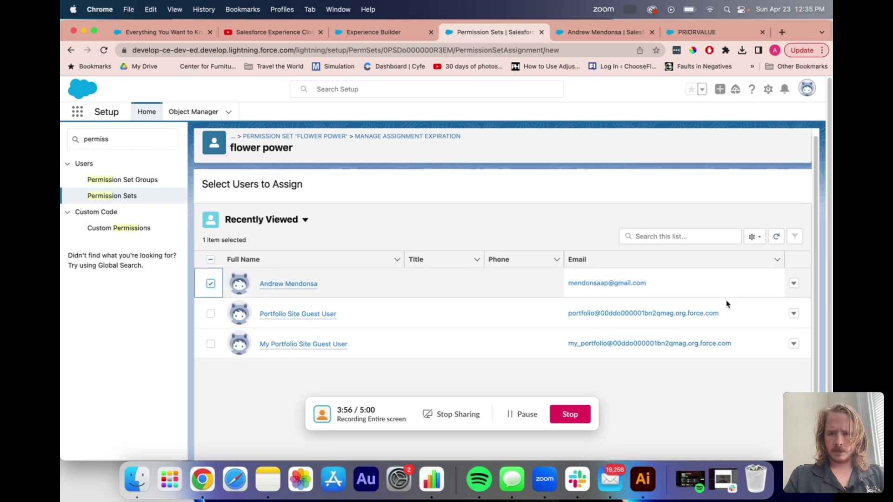
left_click(778, 446)
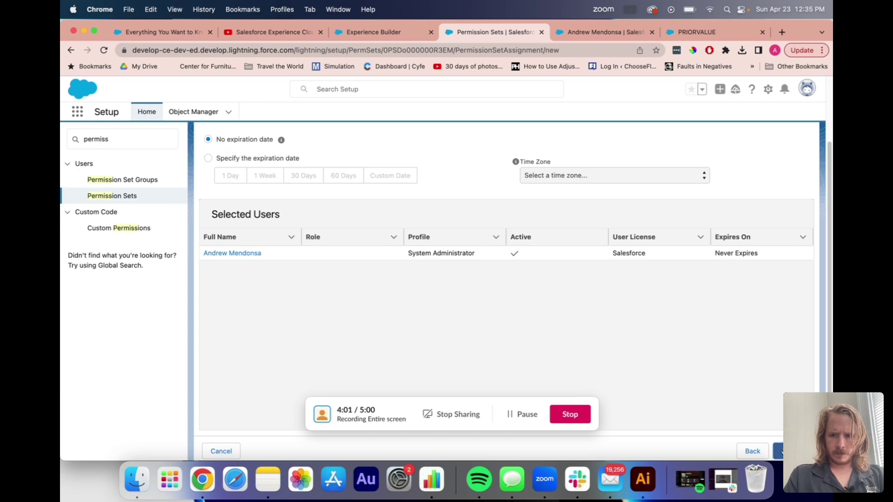
left_click(780, 451)
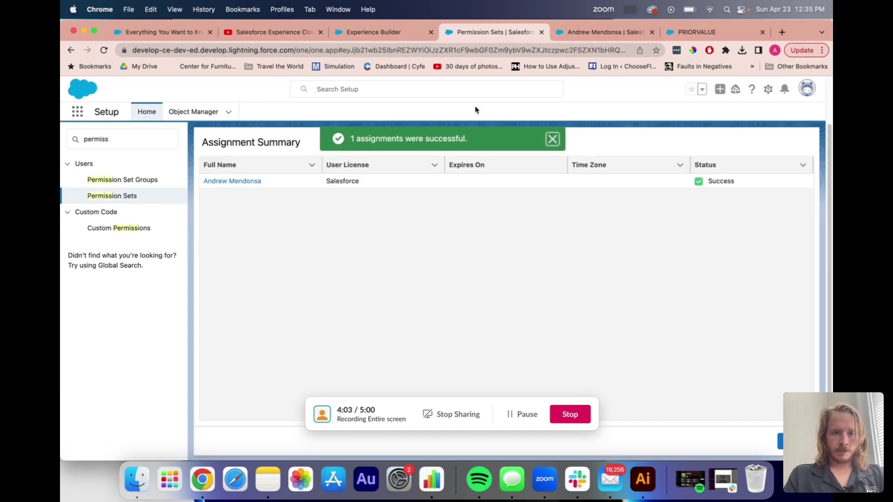
Step: Find the Contact object in Object Manager and open its At_Risk validation rule for editing
left_click(193, 112)
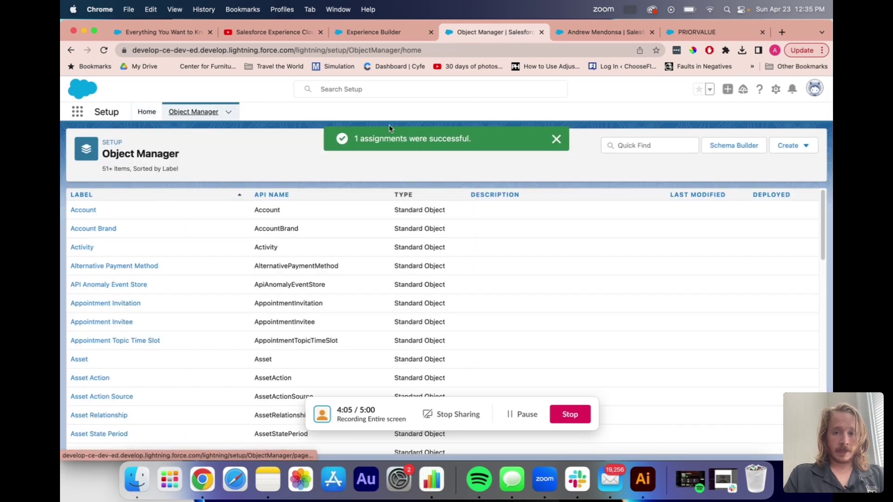
left_click(637, 146)
type("conta")
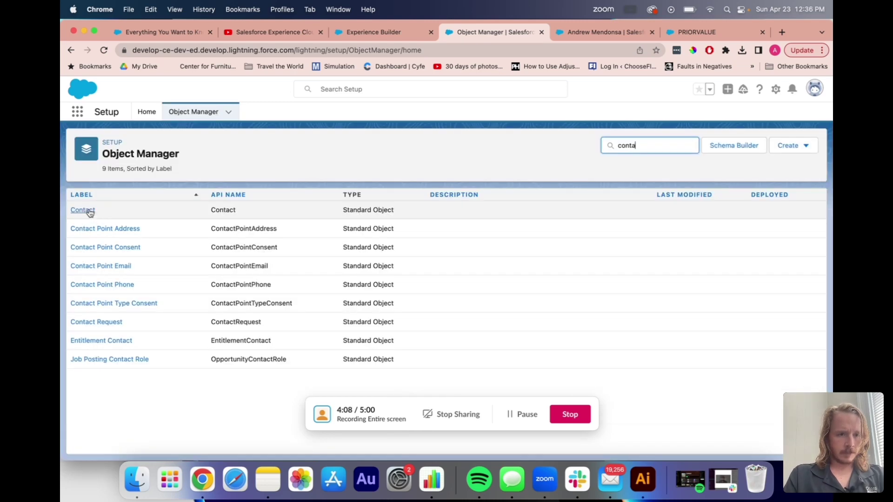
left_click(81, 210)
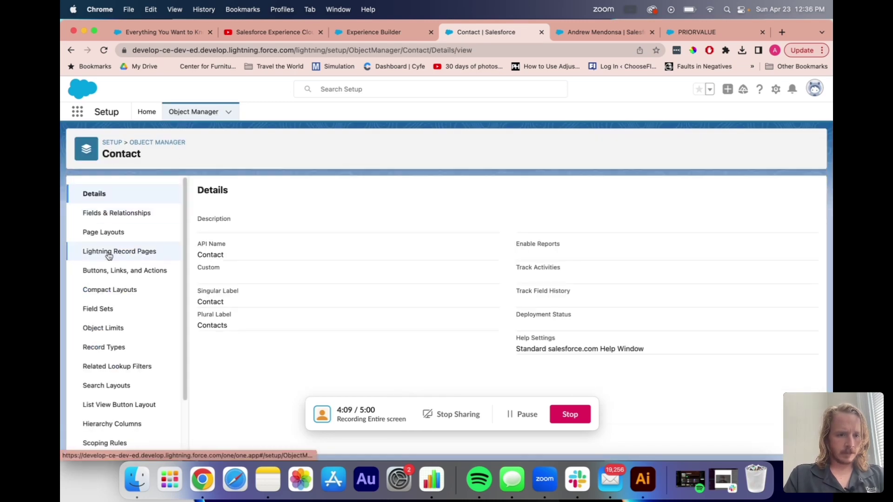
scroll(106, 328, "down", 3)
left_click(112, 436)
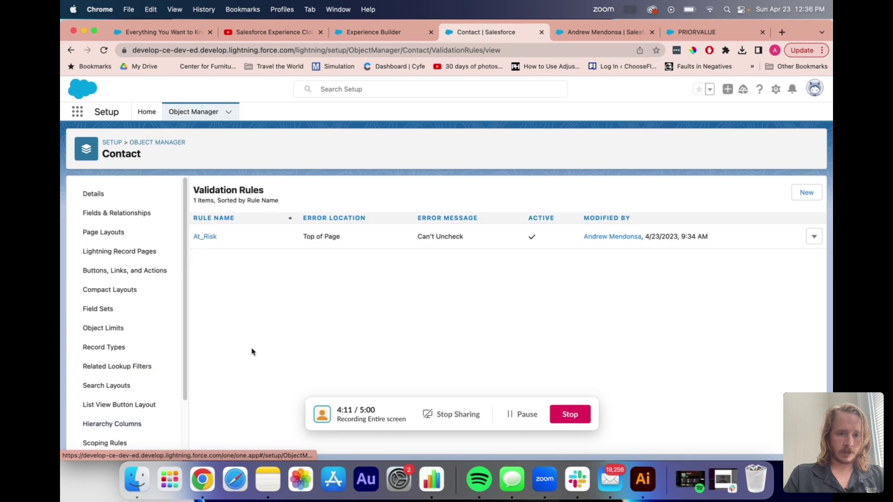
left_click(208, 236)
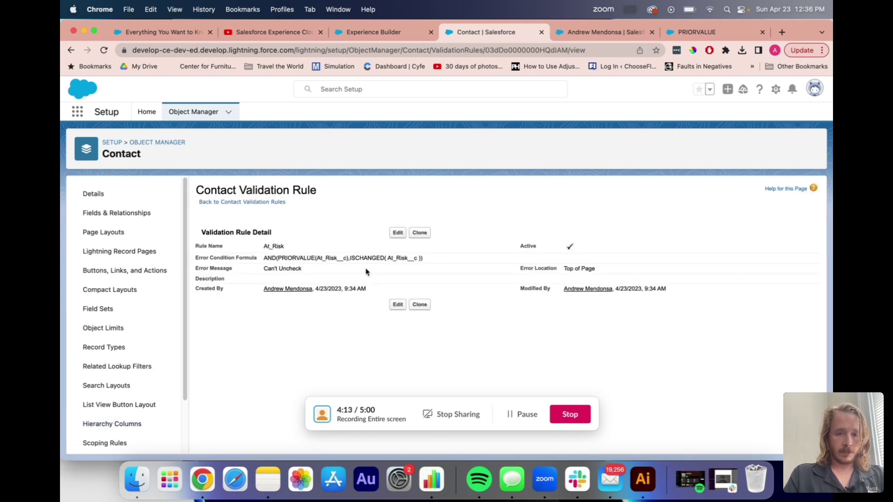
left_click(395, 305)
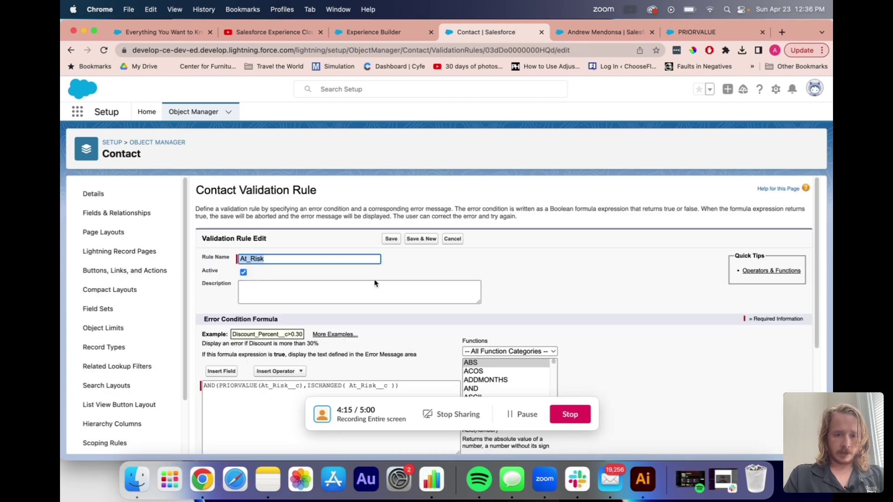
Step: Add a NOT( $Permission.Fire_Power) condition to the rule's AND error formula and try to save the rule
left_click(395, 385)
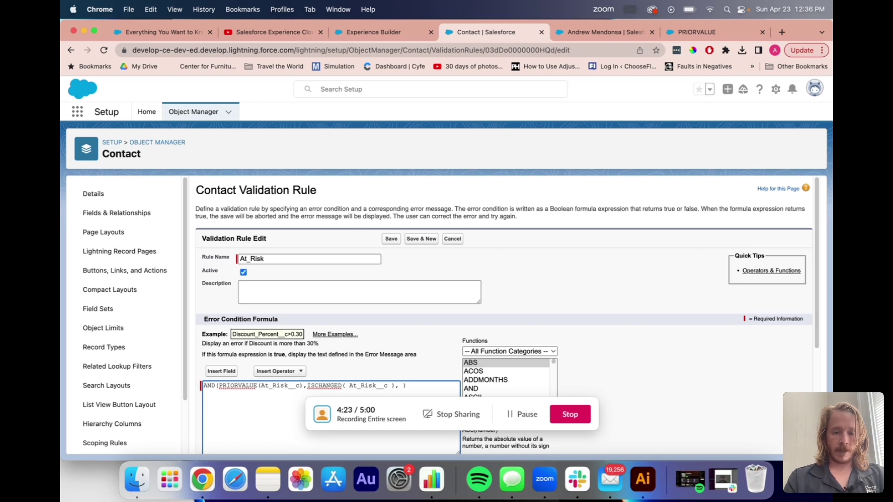
type("NOT(")
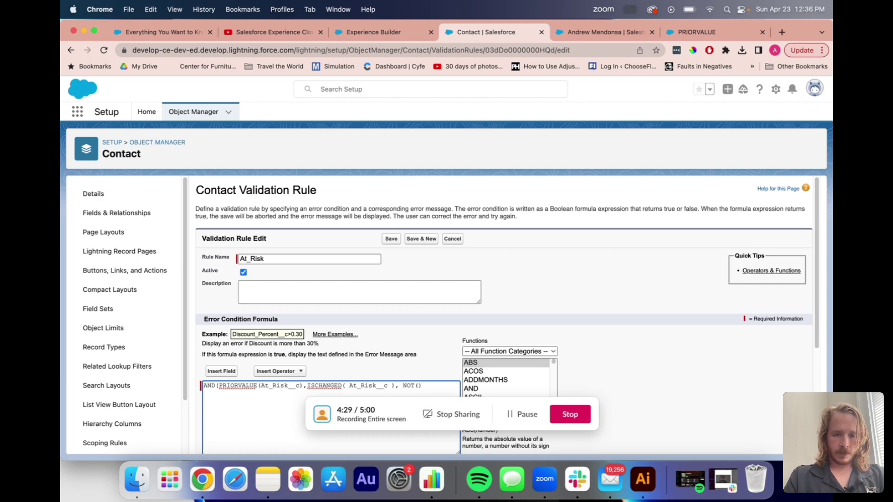
left_click(215, 373)
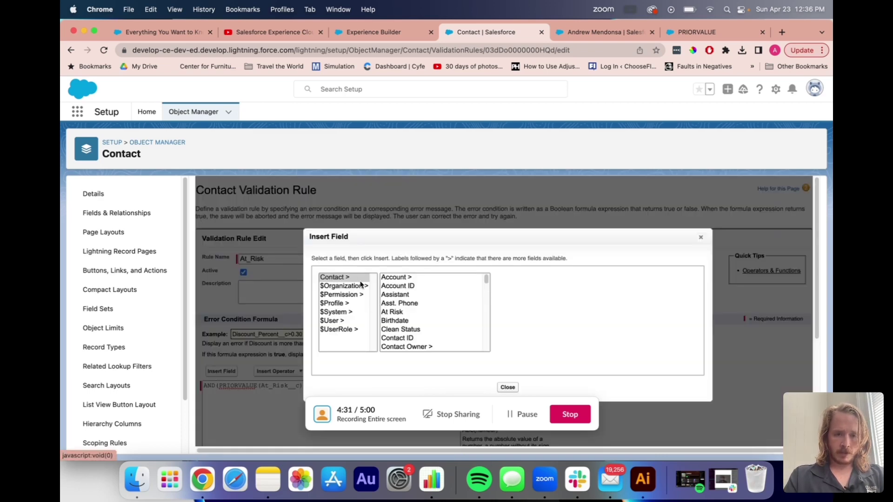
left_click(351, 298)
left_click(399, 278)
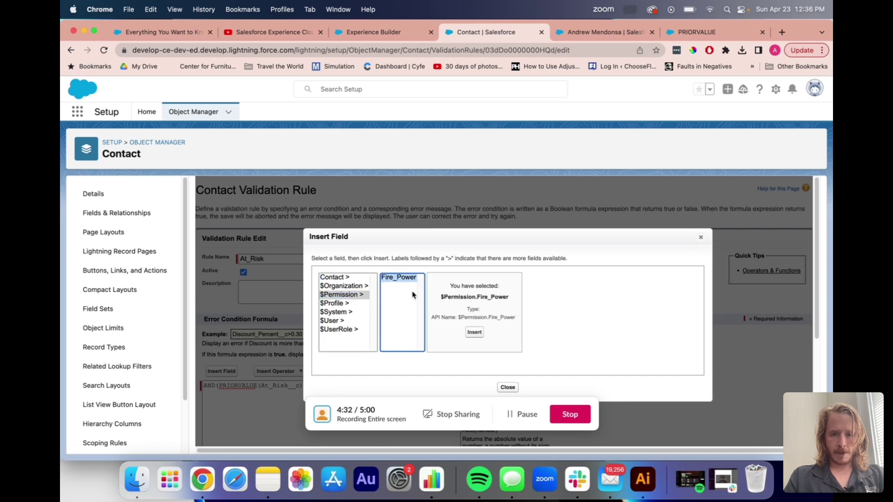
left_click(475, 333)
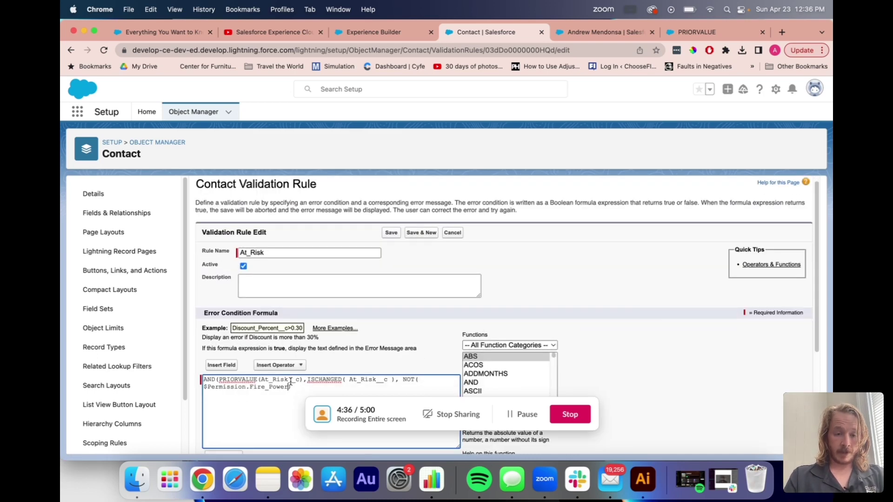
scroll(516, 343, "down", 1)
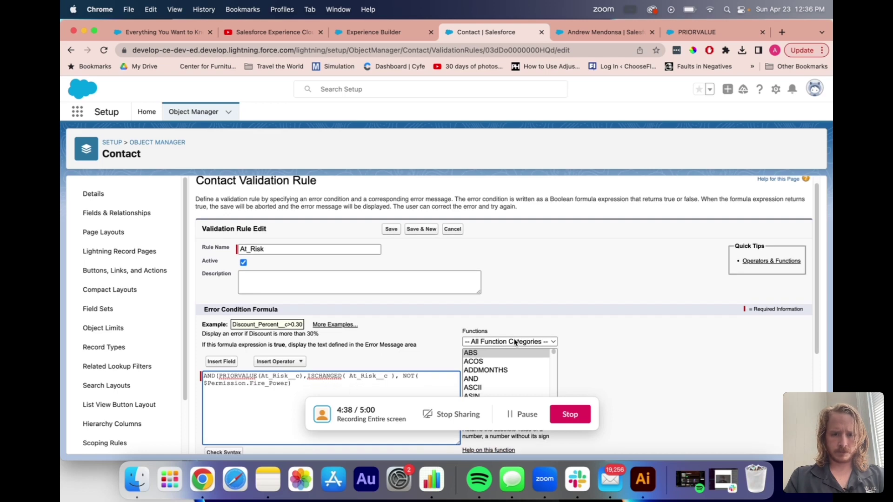
left_click(394, 233)
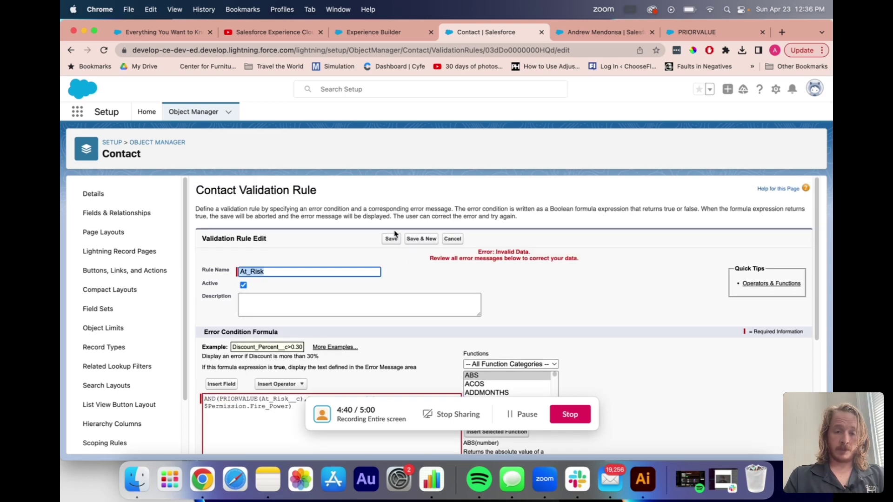
Step: Correct the formula to AND(PRIORVALUE(At_Risk__c),ISCHANGED( At_Risk__c ),NOT( $Permission.Fire_Power)) and save the validation rule
scroll(361, 331, "down", 5)
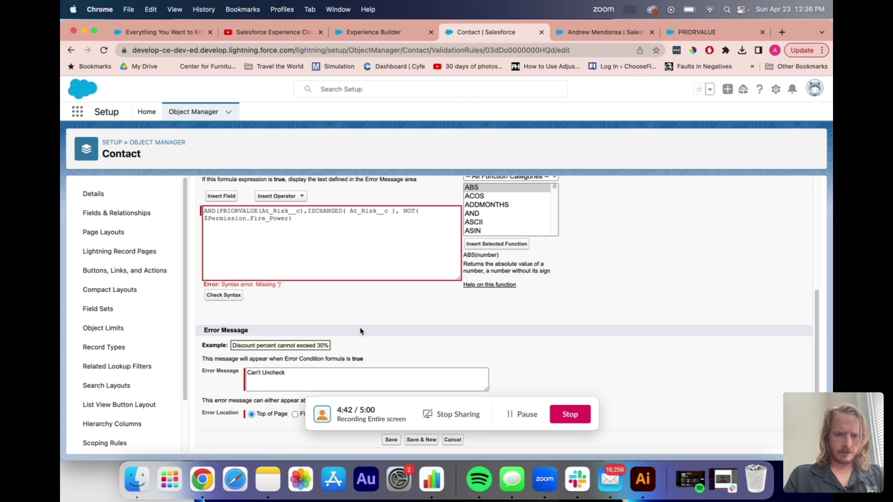
left_click(404, 213)
key("BackSpace")
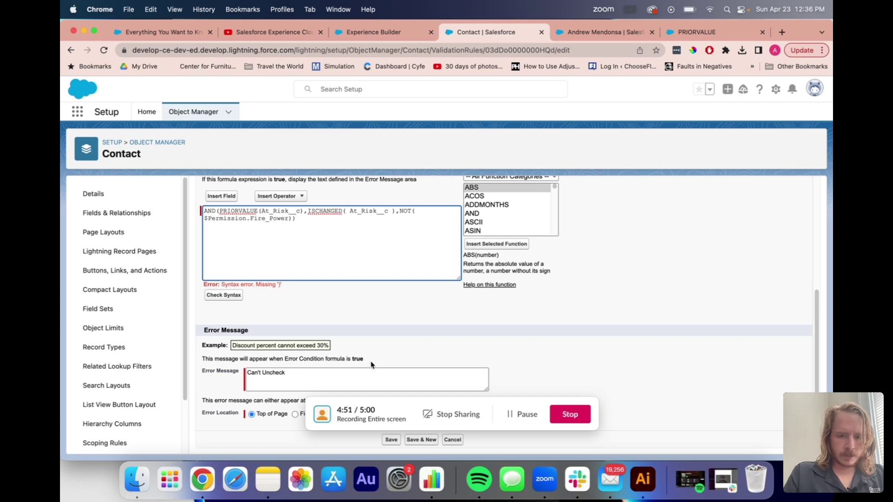
left_click(391, 440)
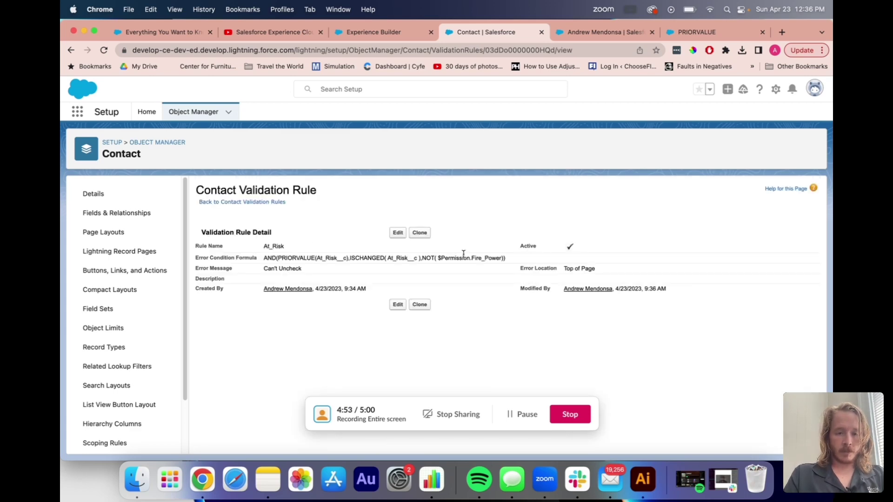
Step: Return to the contact record and save it again with At Risk unchecked to retest the rule
left_click(615, 33)
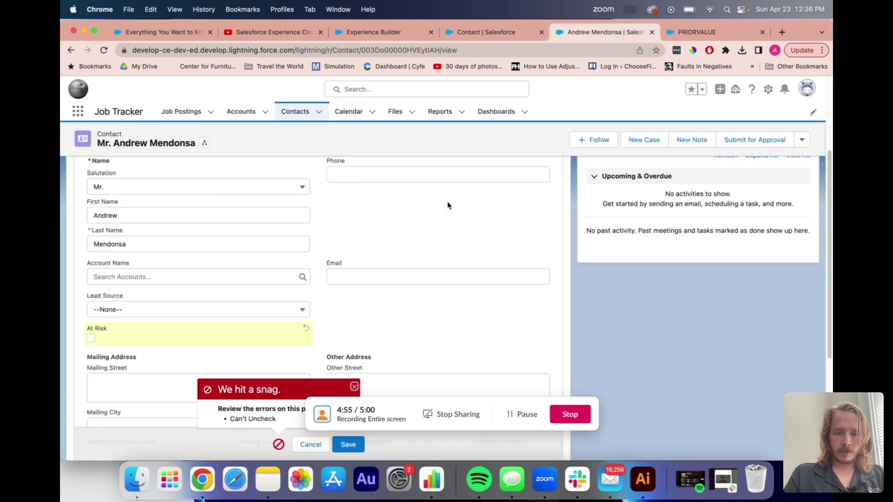
left_click(348, 445)
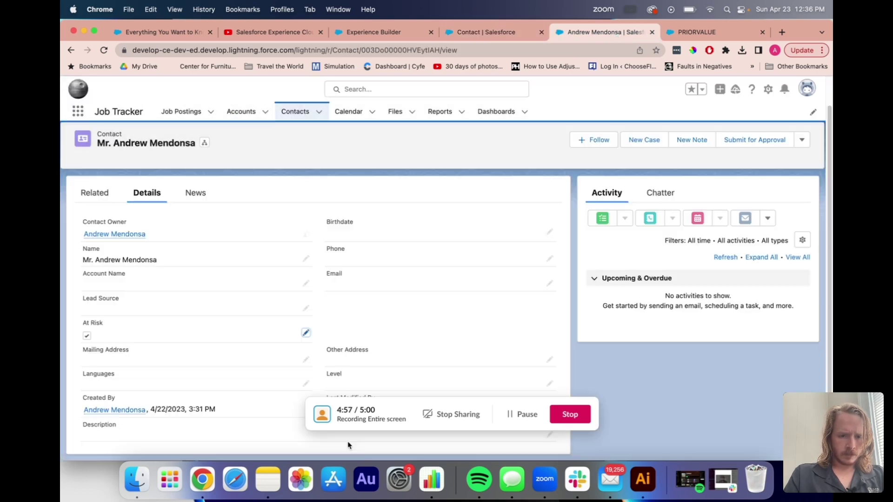